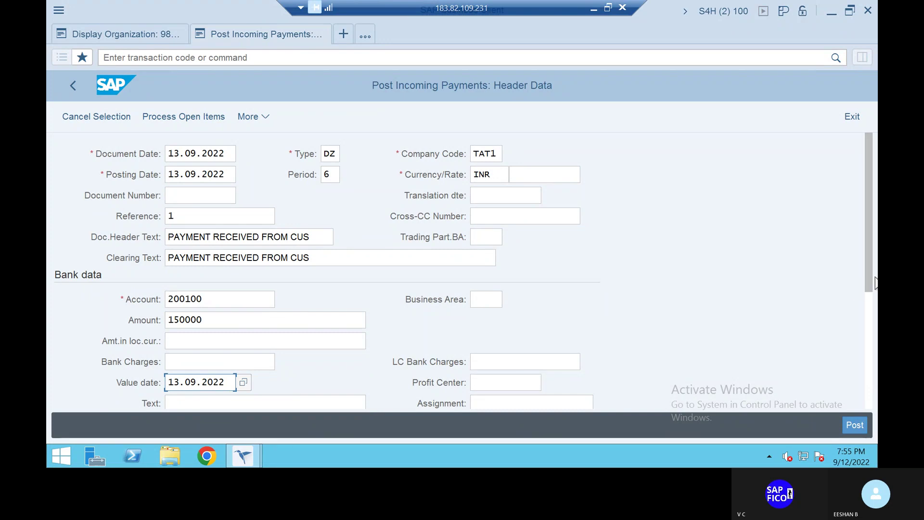
Enter PAYMENT RECEIVED FROM CUS as the text in the incoming payment's bank data
left_click_drag(870, 273, 873, 382)
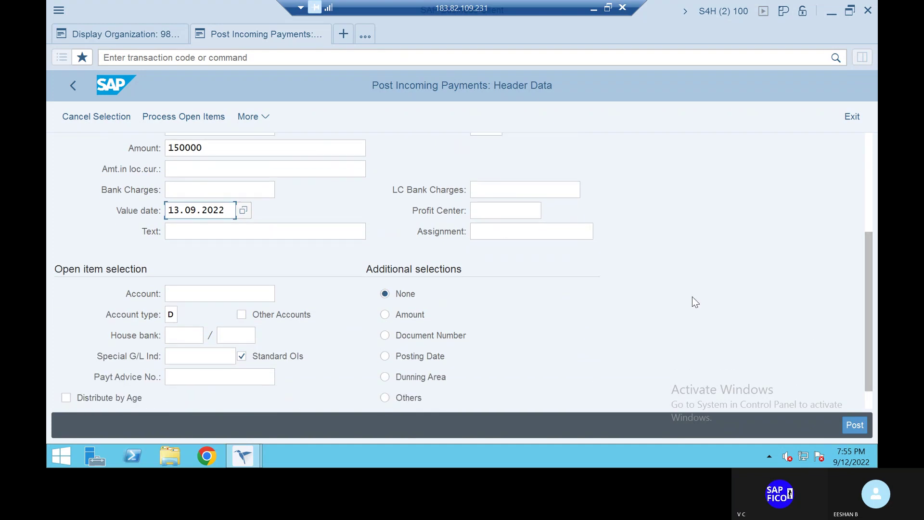
left_click(214, 229)
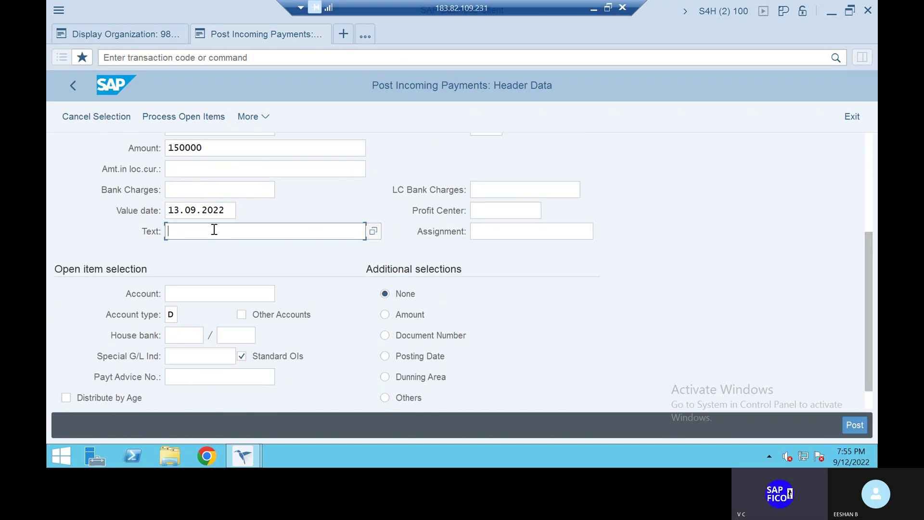
type("PAYMENT RECEIVED FROM CUS")
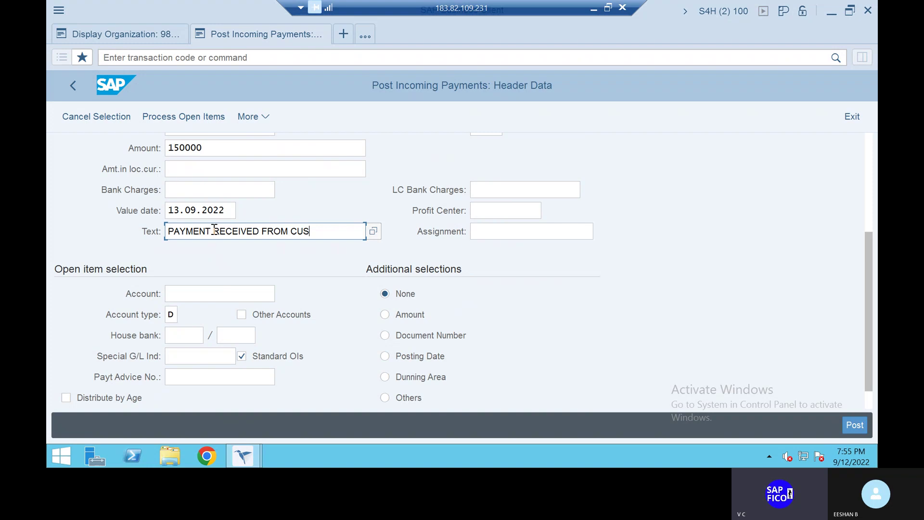
Look up the customers by company code and choose MRF in TAT1 as the account for open item selection
left_click(203, 294)
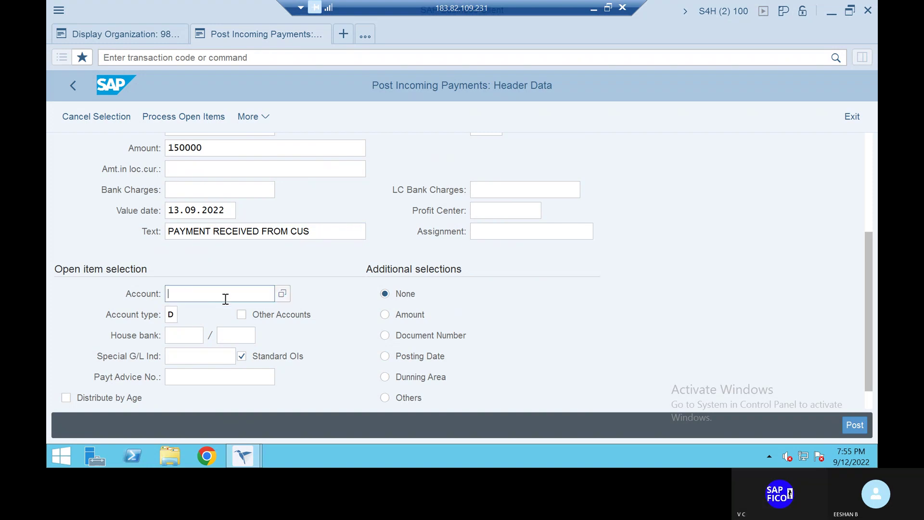
left_click(282, 294)
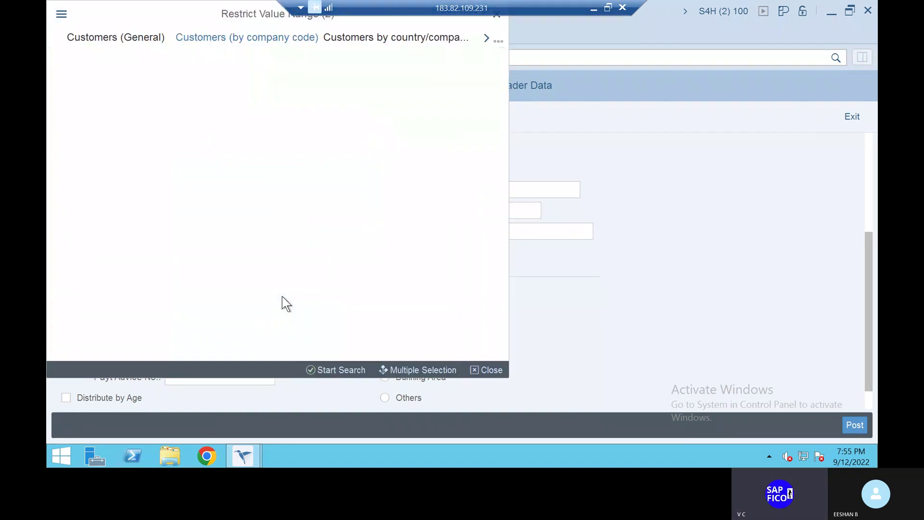
left_click(355, 374)
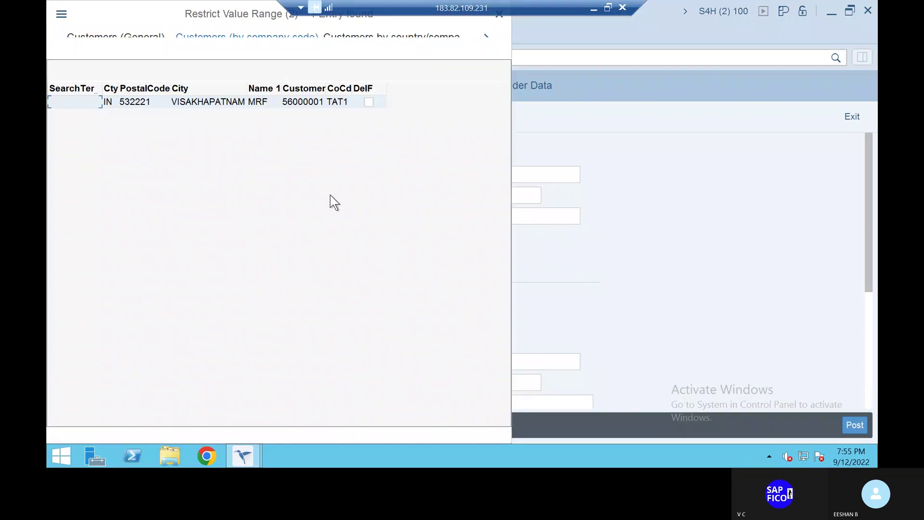
double_click(264, 102)
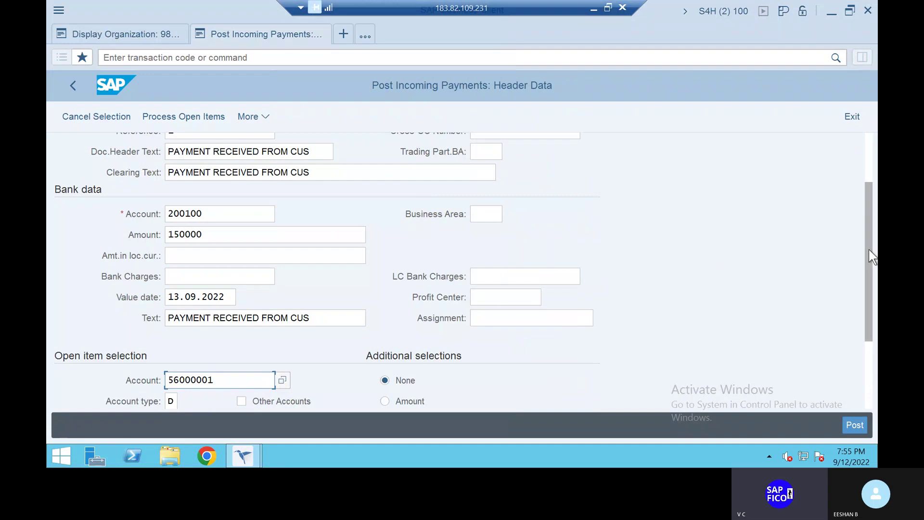
scroll(868, 250, "down", 3)
scroll(168, 265, "down", 1)
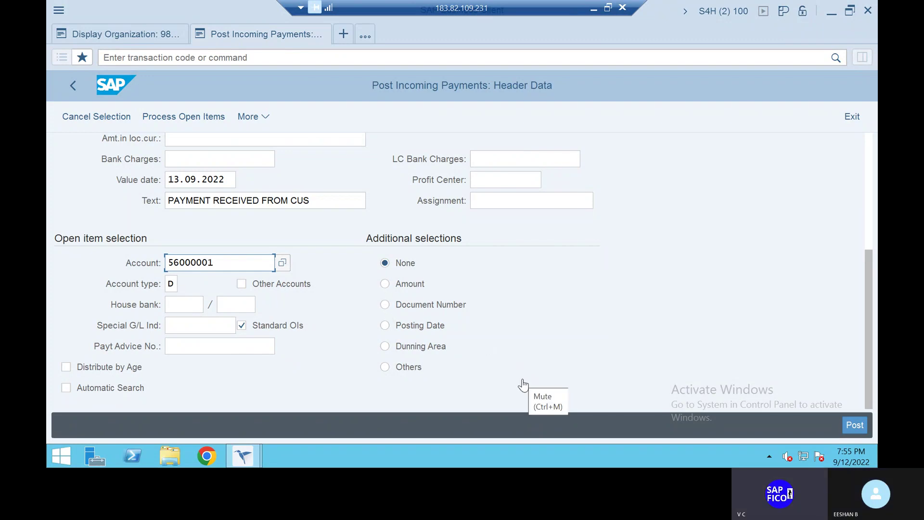
Try to process the customer's open items and examine the message about the company code and table
left_click(186, 118)
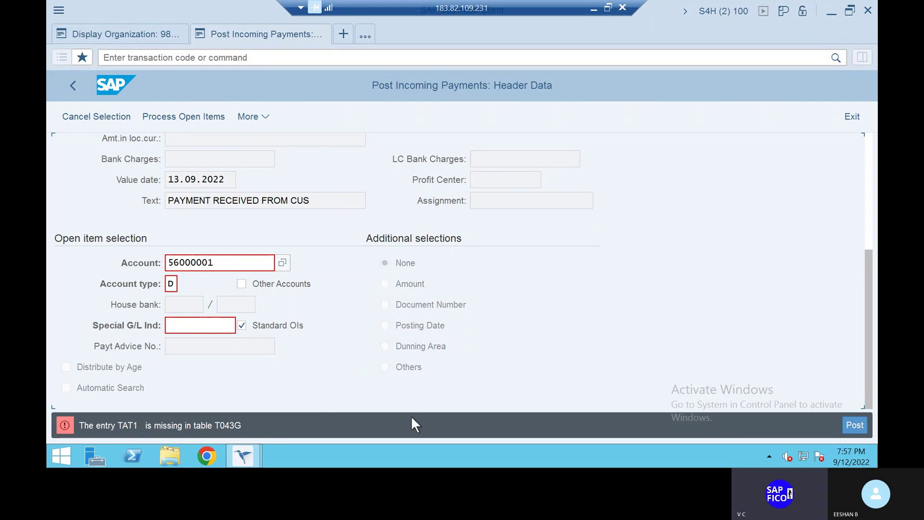
double_click(218, 425)
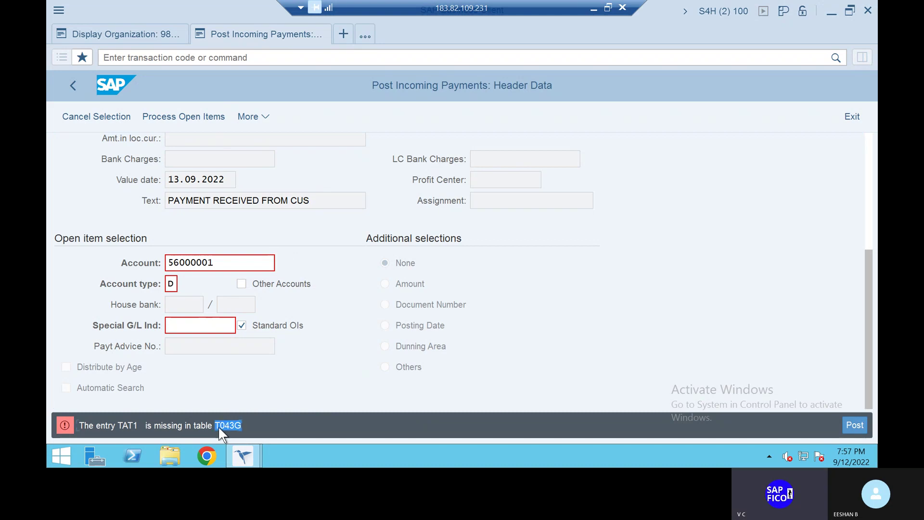
left_click_drag(116, 425, 45, 426)
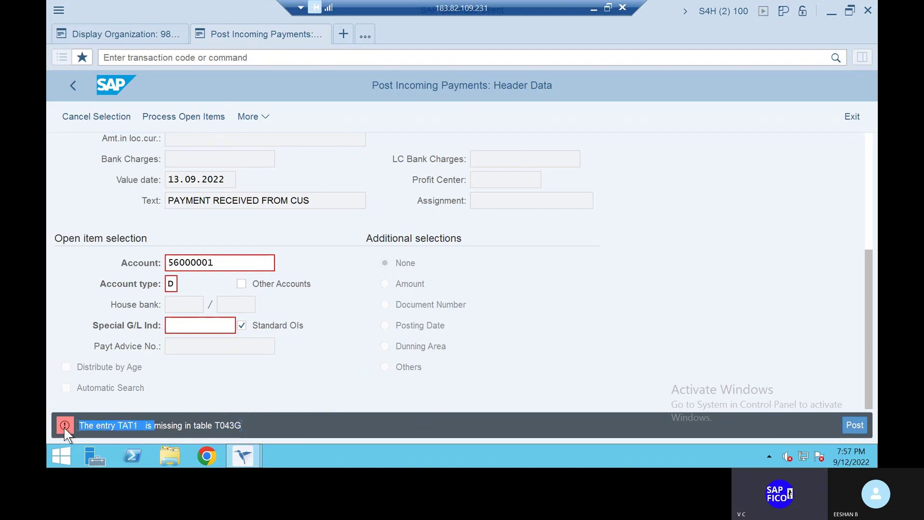
left_click(65, 429)
double_click(148, 426)
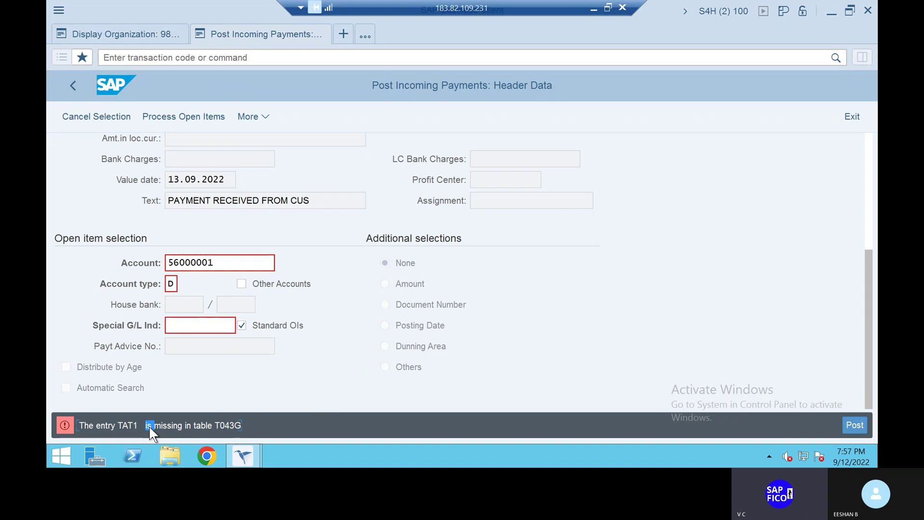
double_click(207, 425)
left_click(342, 34)
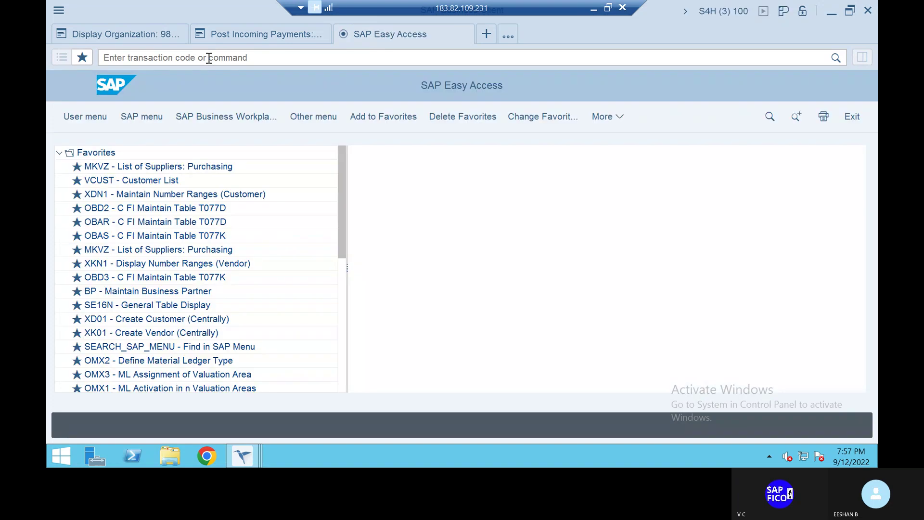
left_click(209, 58)
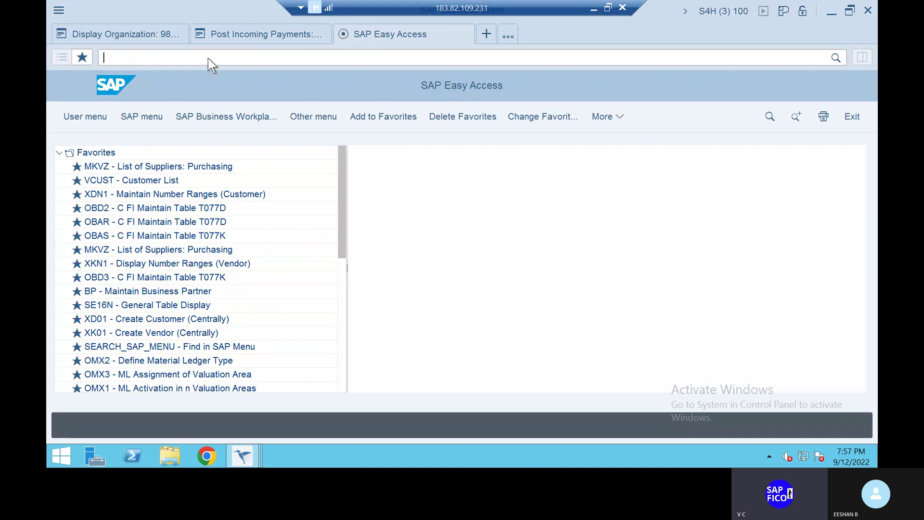
type("bp")
key("Return")
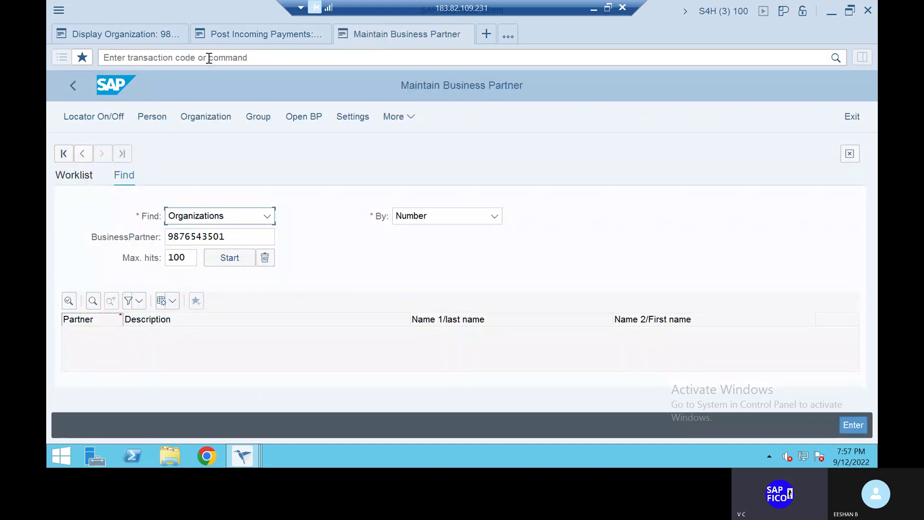
left_click(209, 58)
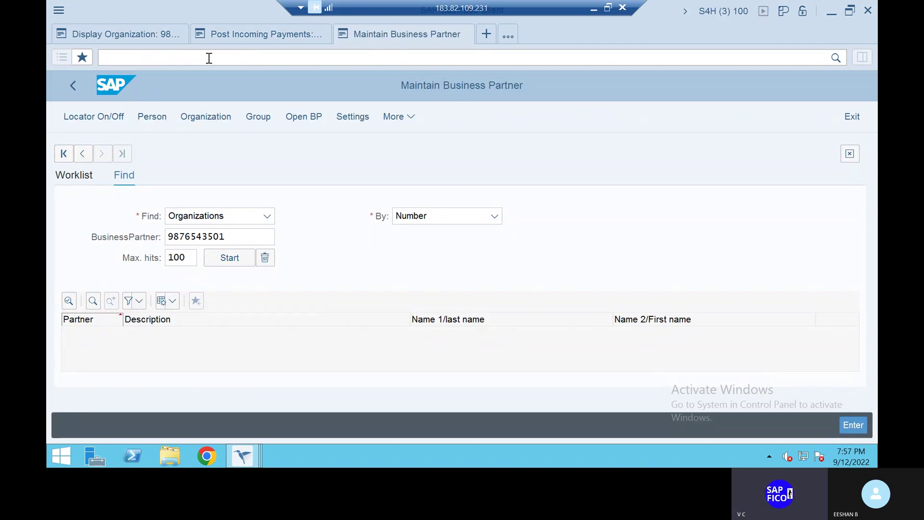
type("/n")
key("Return")
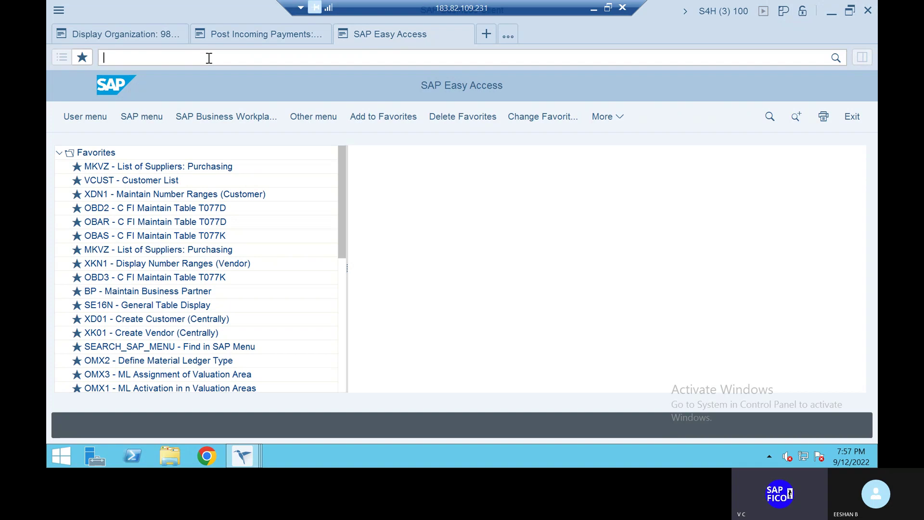
Open customer MRF in company code TAT1 for changing with transaction XD02
type("OBA3")
key("BackSpace")
key("BackSpace")
key("BackSpace")
key("BackSpace")
type("XD02")
key("Return")
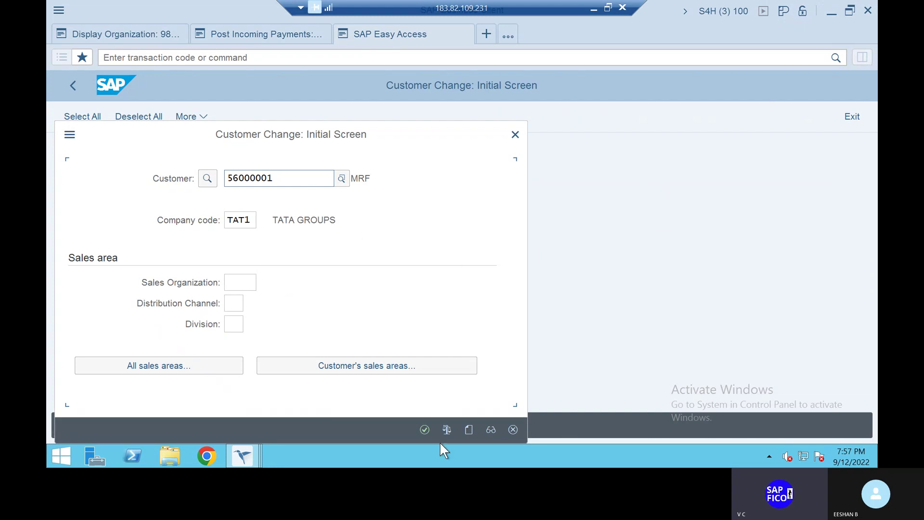
left_click(421, 425)
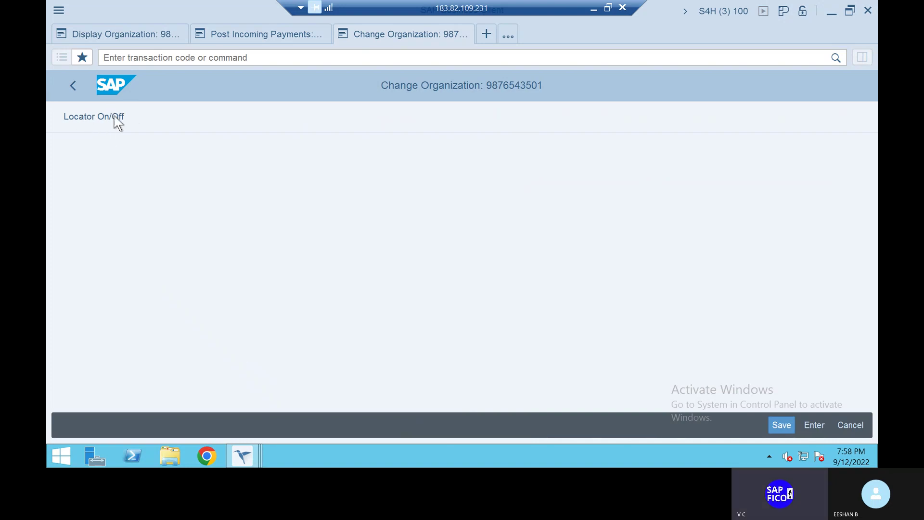
Compare the customer's change session with the FI Customer display session and leave the change transaction
left_click(143, 33)
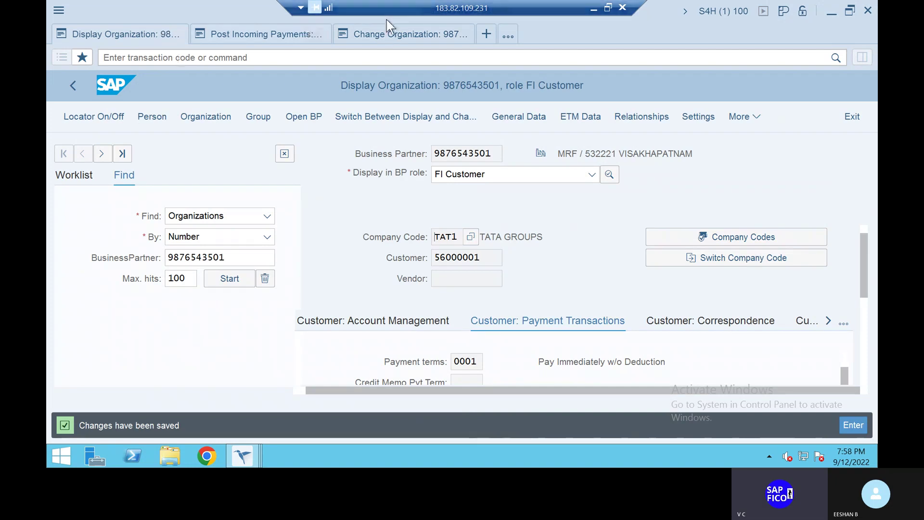
left_click(391, 33)
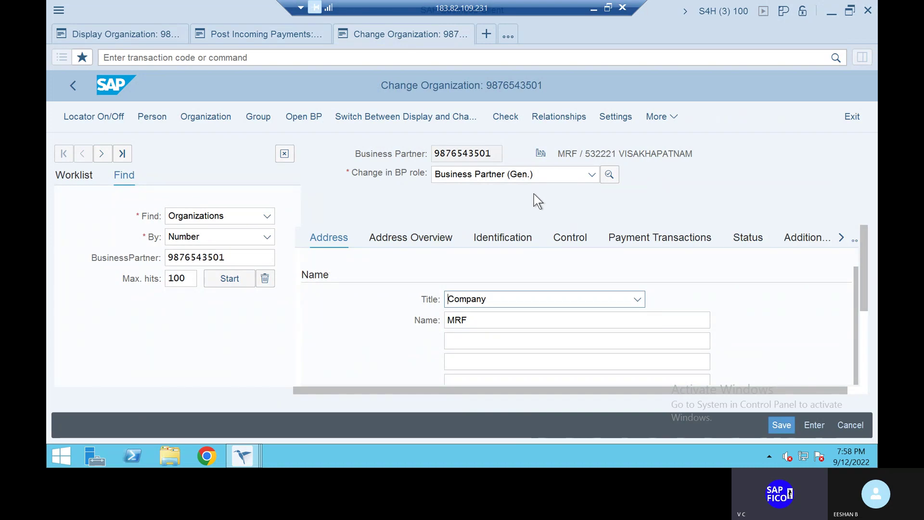
left_click(125, 29)
left_click(408, 33)
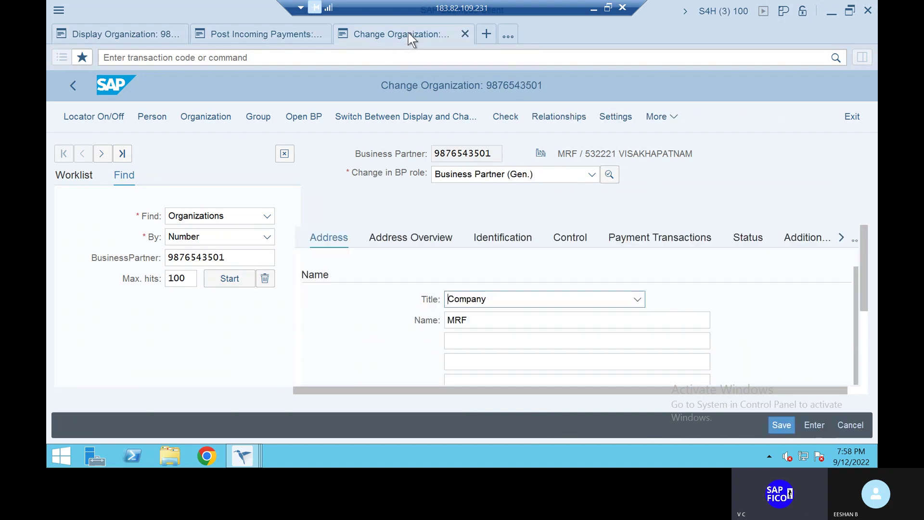
left_click(392, 53)
type("/")
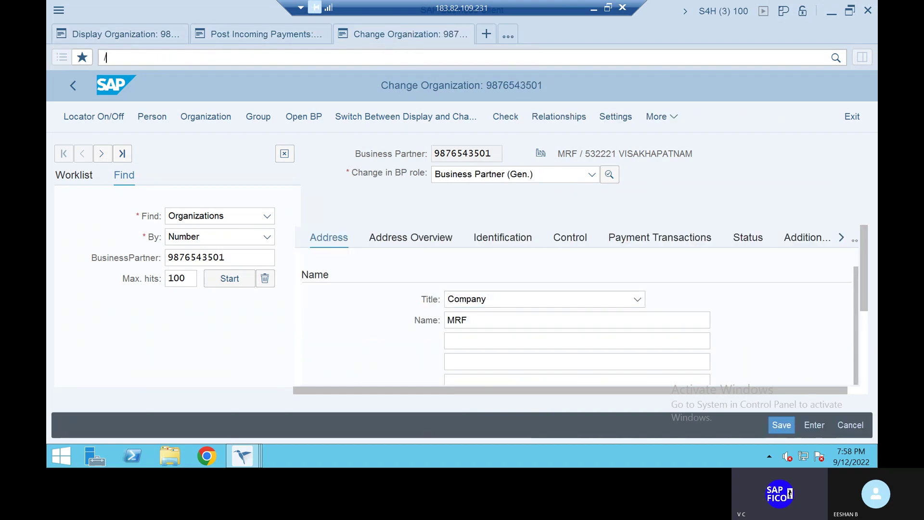
type("n")
key("Return")
Check the Tolerance Group field in MRF's FI Customer payment transactions and open customer/vendor tolerance maintenance with transaction OBA3
left_click(137, 36)
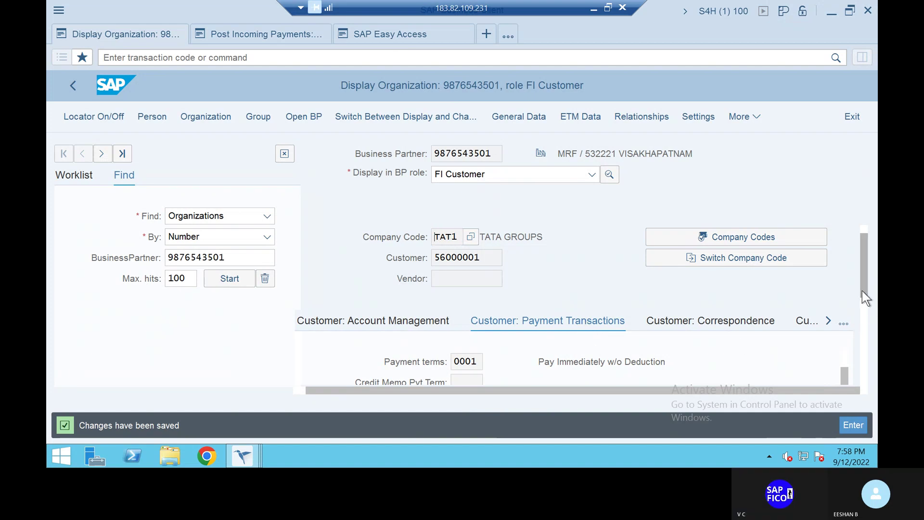
left_click_drag(862, 290, 865, 323)
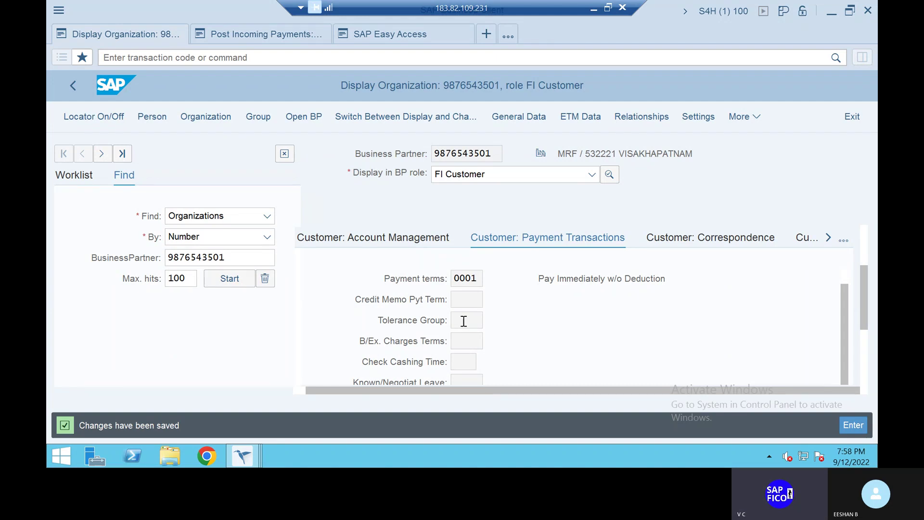
left_click(239, 57)
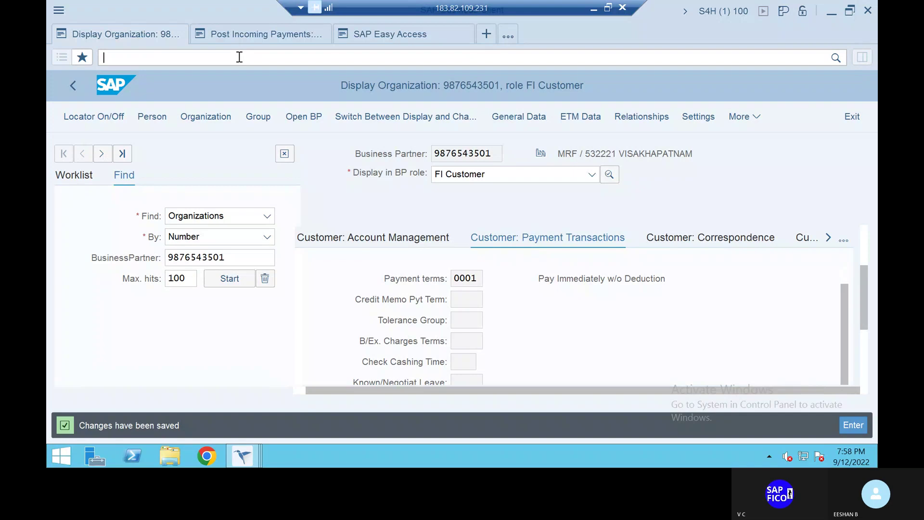
type("/NO")
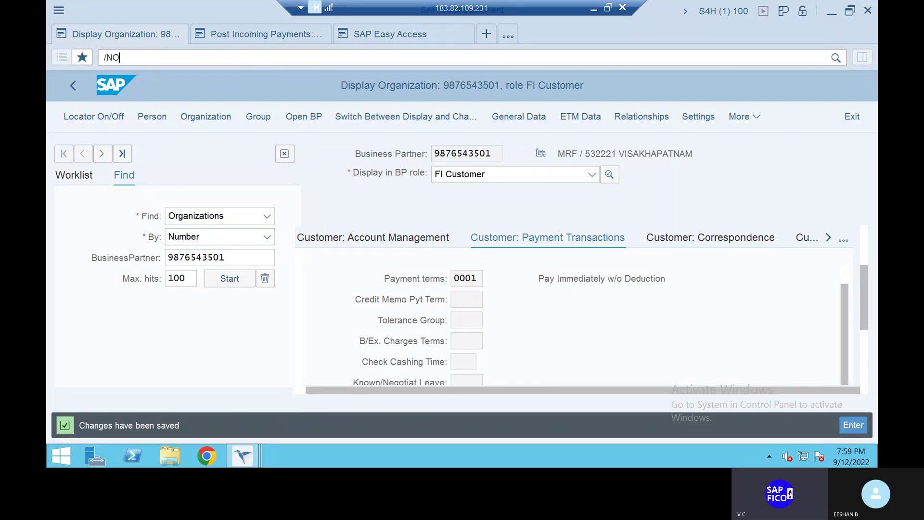
type("B")
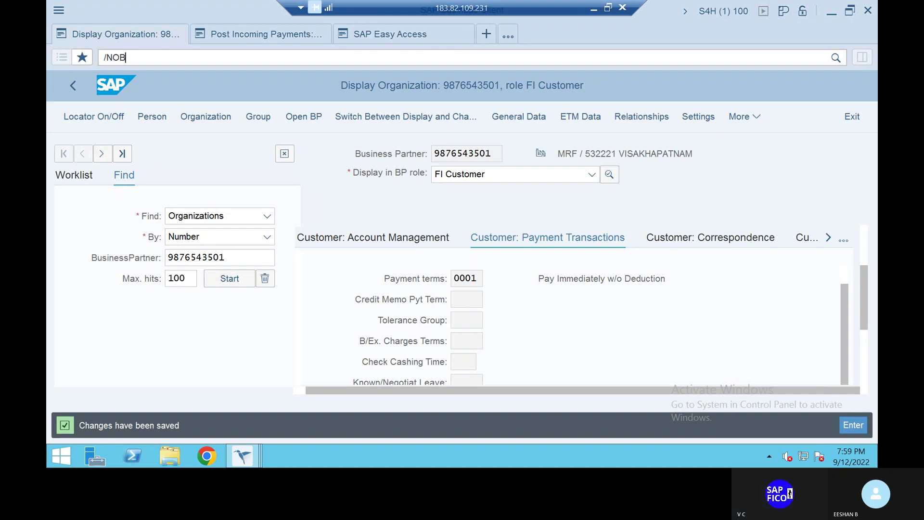
type("A3")
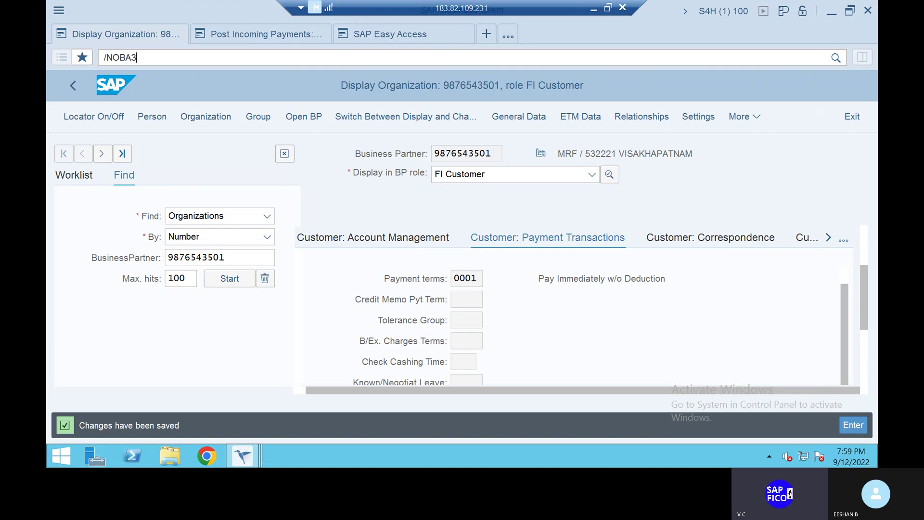
key("Return")
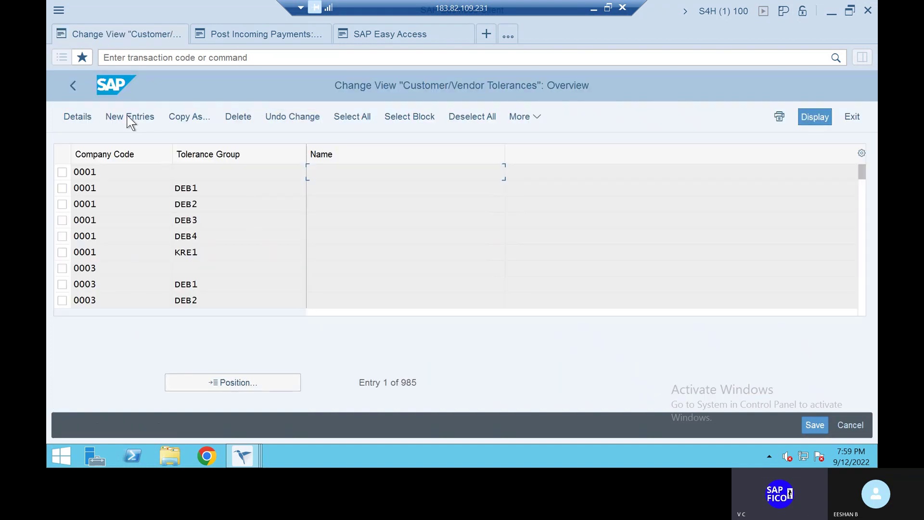
Start a new customer/vendor tolerance entry for company code TAT1
left_click(131, 120)
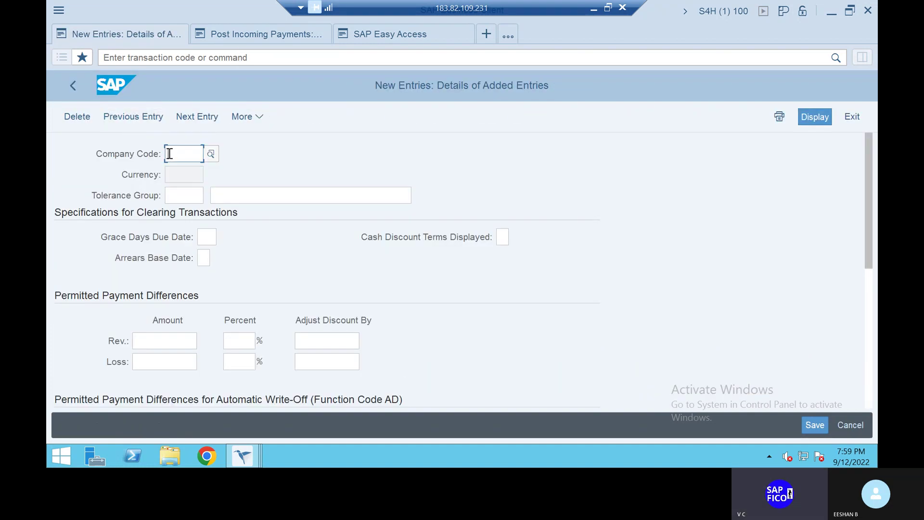
type("TA")
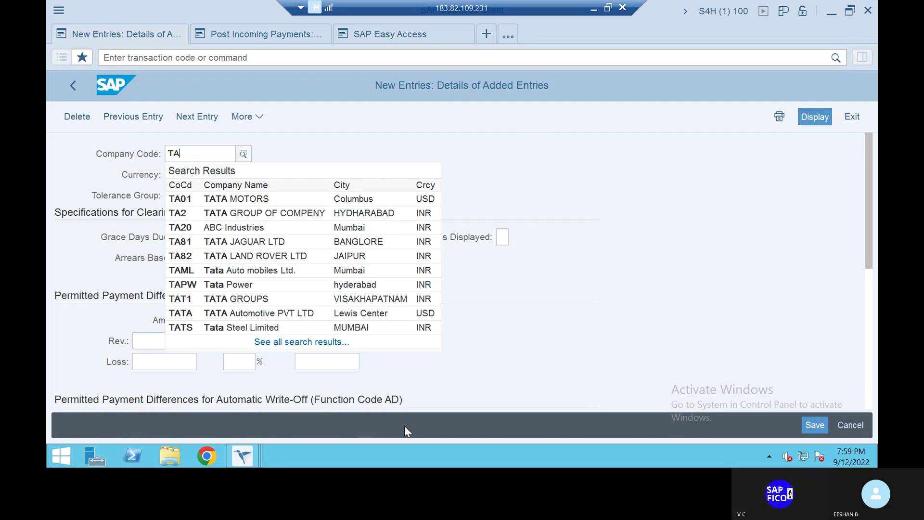
type("T1")
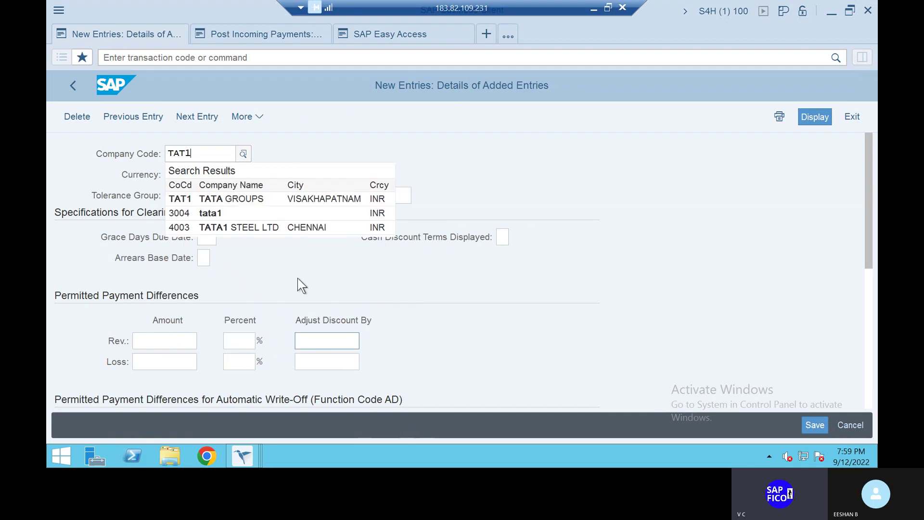
left_click(295, 197)
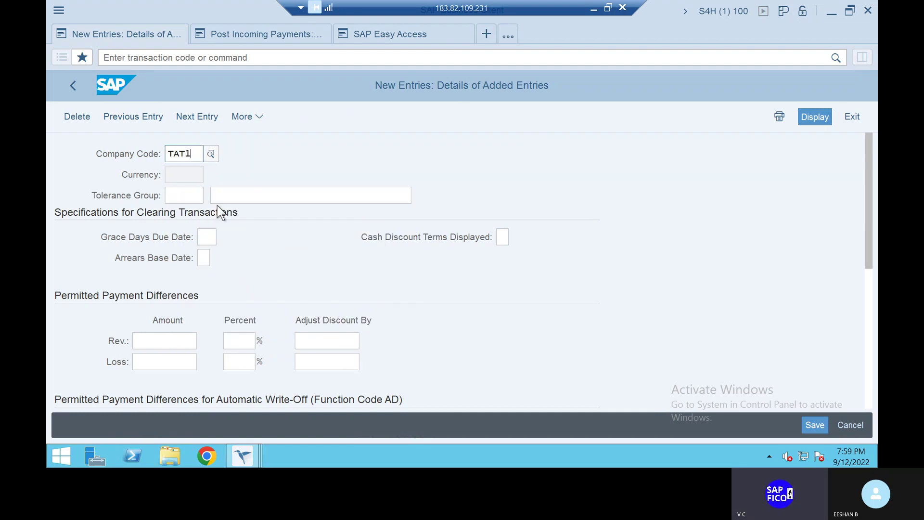
left_click(191, 192)
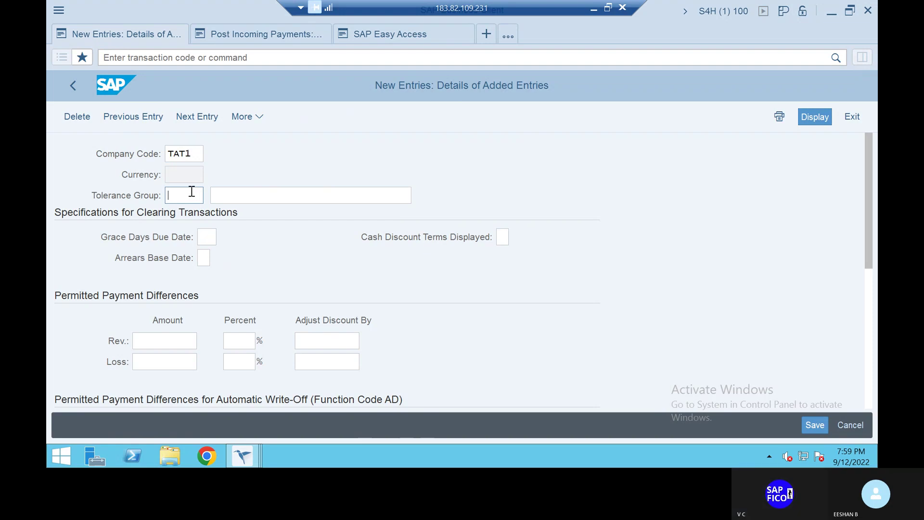
type("TATC")
left_click(254, 190)
type("CUST")
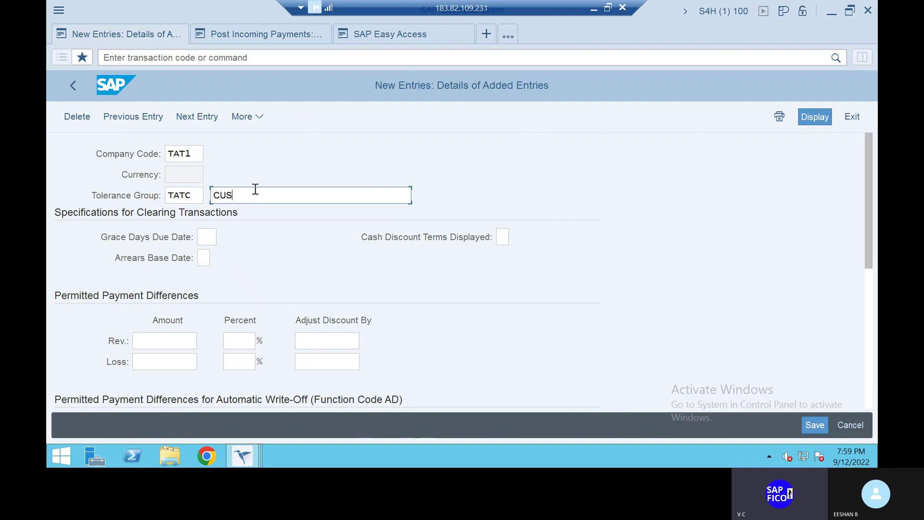
left_click(192, 196)
key("BackSpace")
type("G")
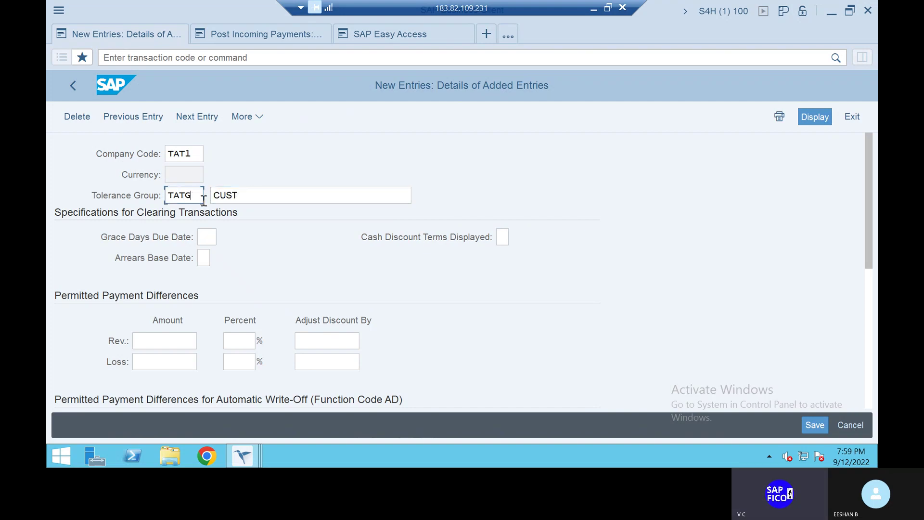
left_click(247, 199)
type("OMER TOL")
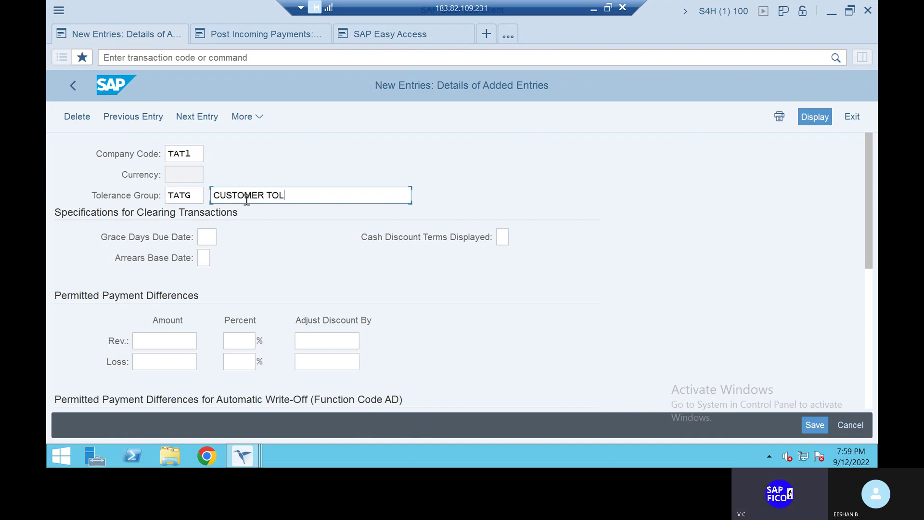
key("BackSpace")
key("BackSpace")
key("BackSpace")
key("BackSpace")
key("BackSpace")
key("BackSpace")
key("BackSpace")
key("BackSpace")
key("BackSpace")
key("BackSpace")
key("BackSpace")
key("BackSpace")
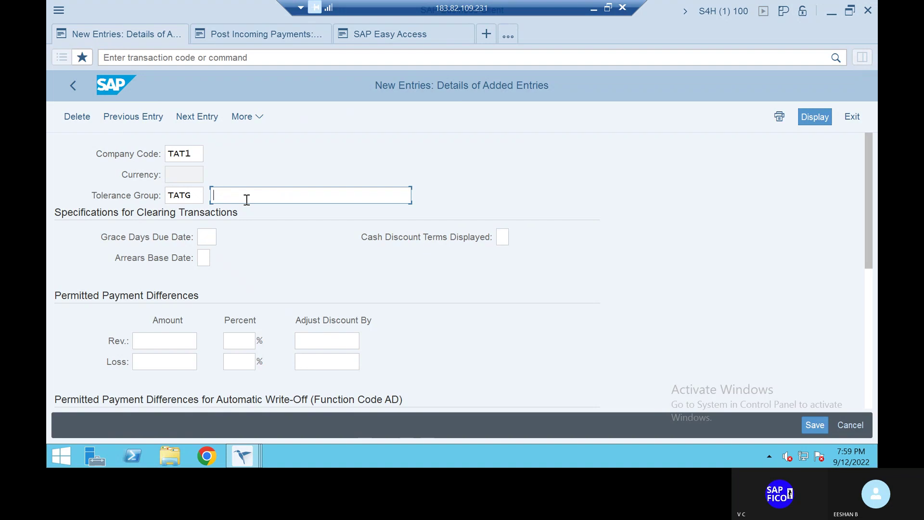
Set the tolerance group to TCTG with the description CUSTOMER TOLERANCE GROUP
left_click(199, 196)
key("BackSpace")
key("BackSpace")
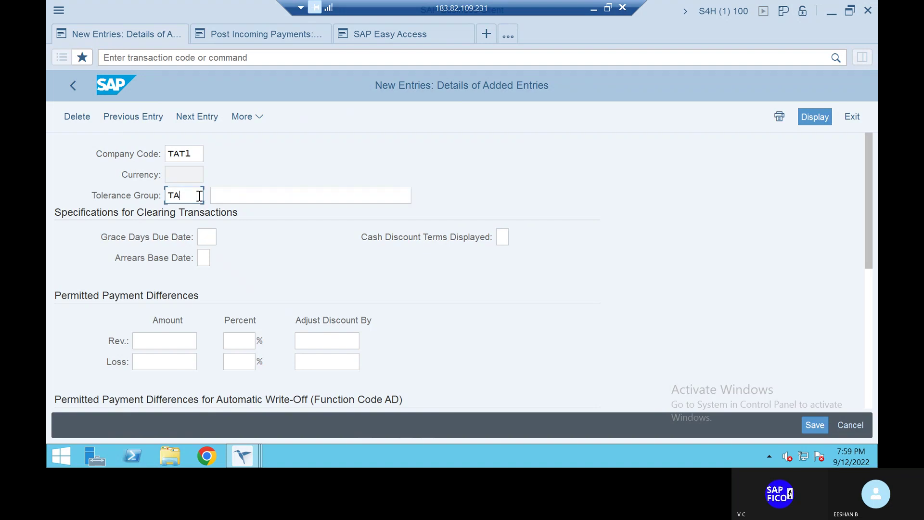
key("BackSpace")
type("CTG")
left_click(234, 198)
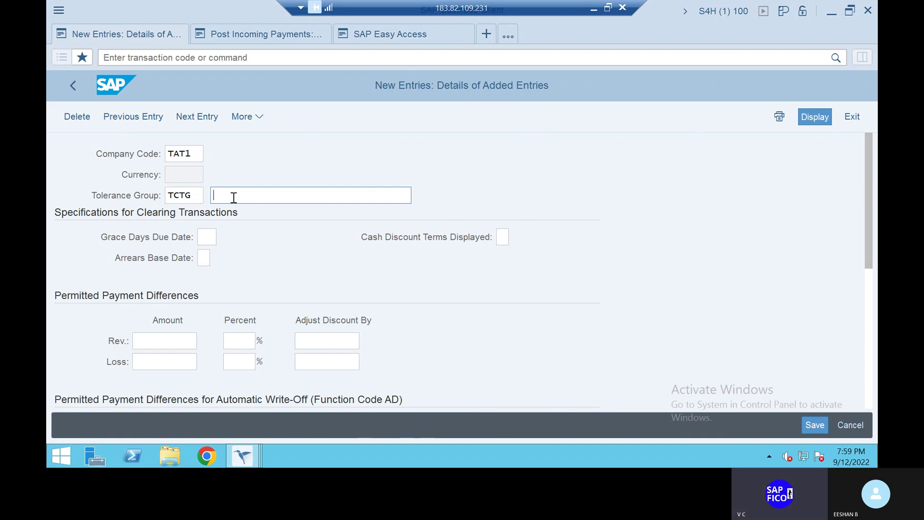
type("CUSTOMER")
key("BackSpace")
key("BackSpace")
key("BackSpace")
key("BackSpace")
key("BackSpace")
type("TOMER ")
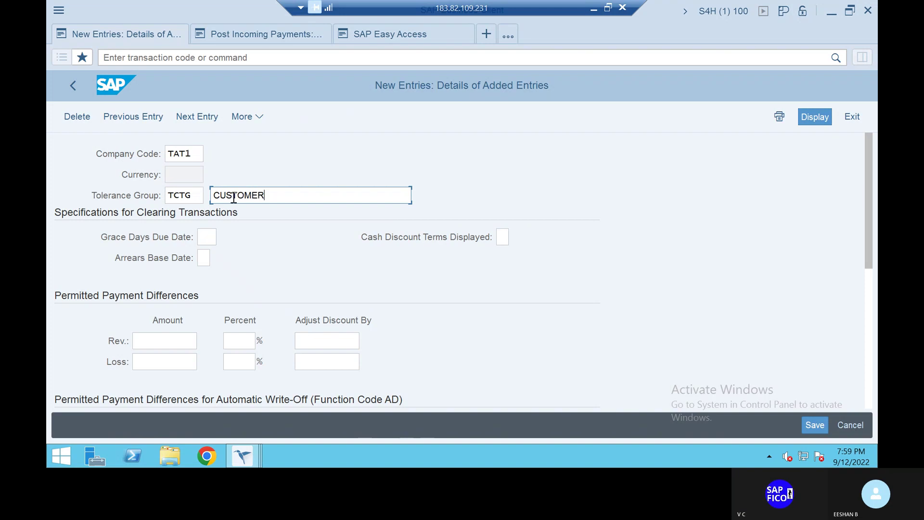
type("TOLERANCE GROUP")
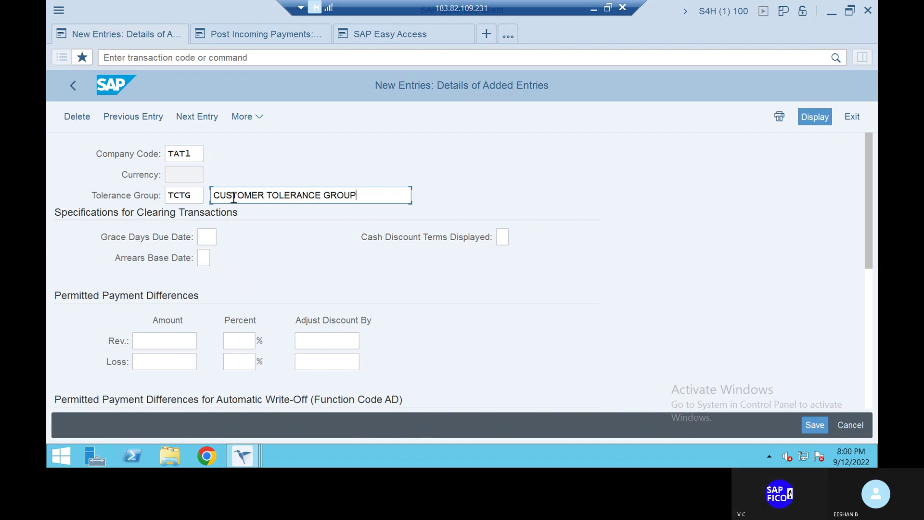
Set the permitted payment difference amount to 100 for both revenue and loss
left_click(208, 240)
scroll(278, 263, "down", 1)
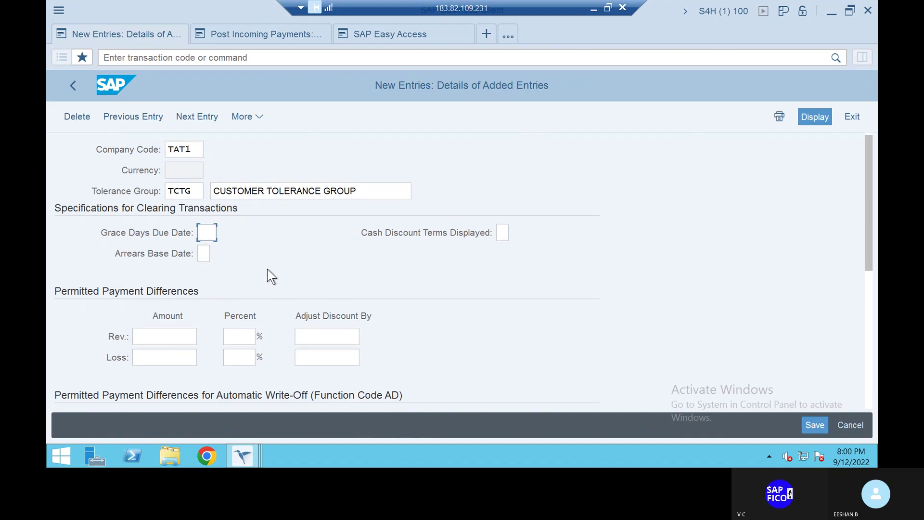
left_click(185, 336)
type("9999")
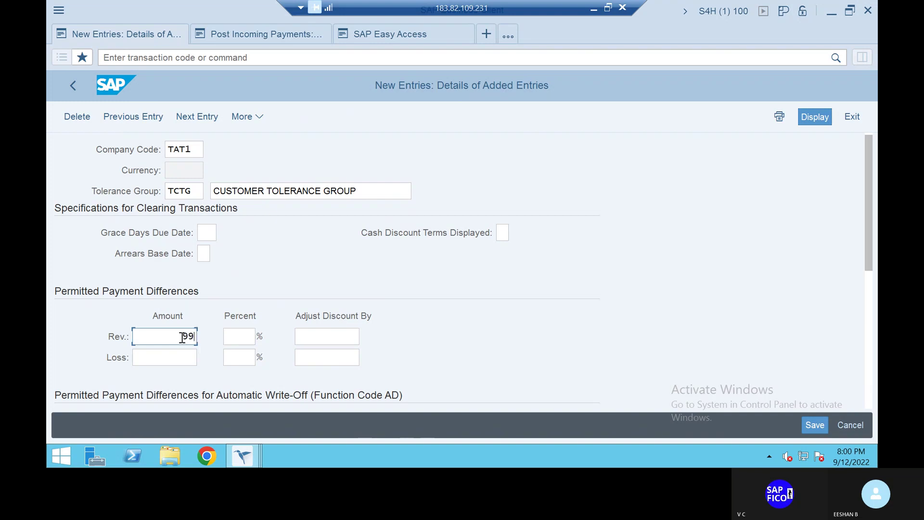
key("BackSpace")
key("BackSpace")
key("BackSpace")
key("BackSpace")
type("100")
left_click(179, 357)
type("100")
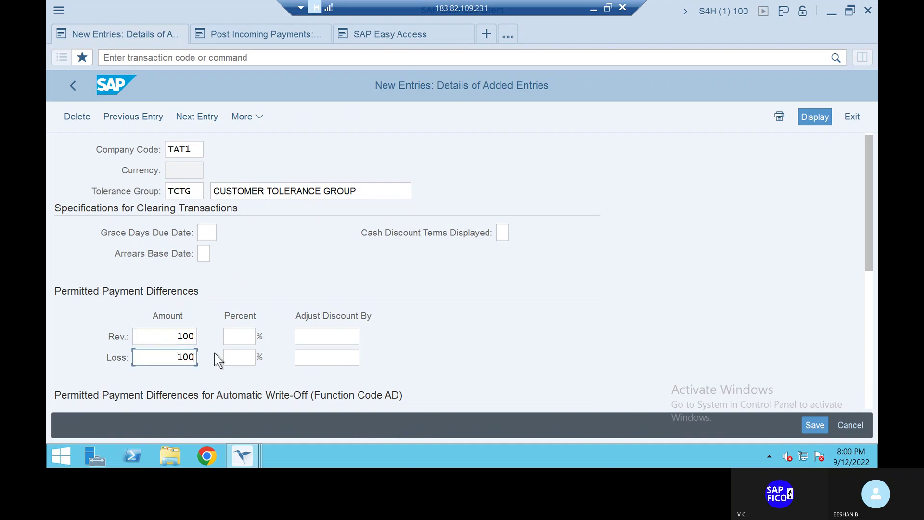
Set the permitted payment differences to 5 percent and the discount adjustment to 5 for both revenue and loss
left_click(240, 337)
type("5")
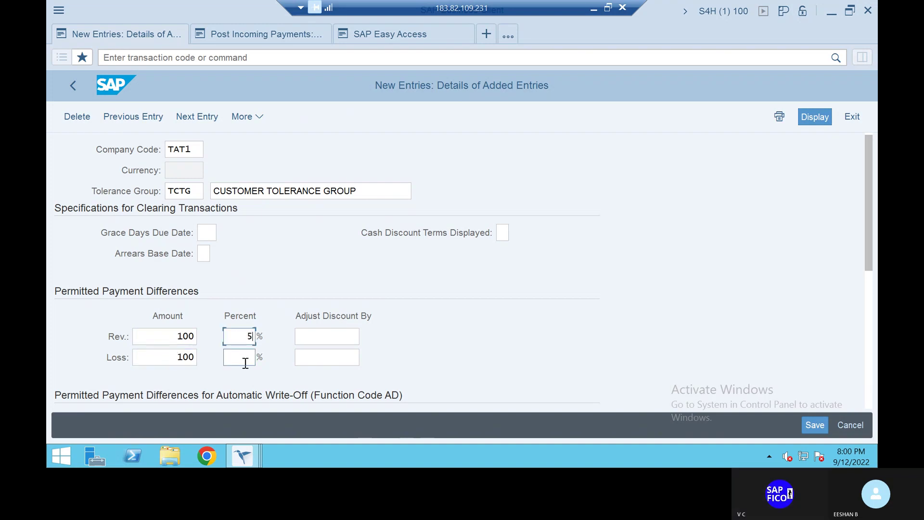
type("5")
key("BackSpace")
left_click(250, 359)
type("5")
left_click(304, 338)
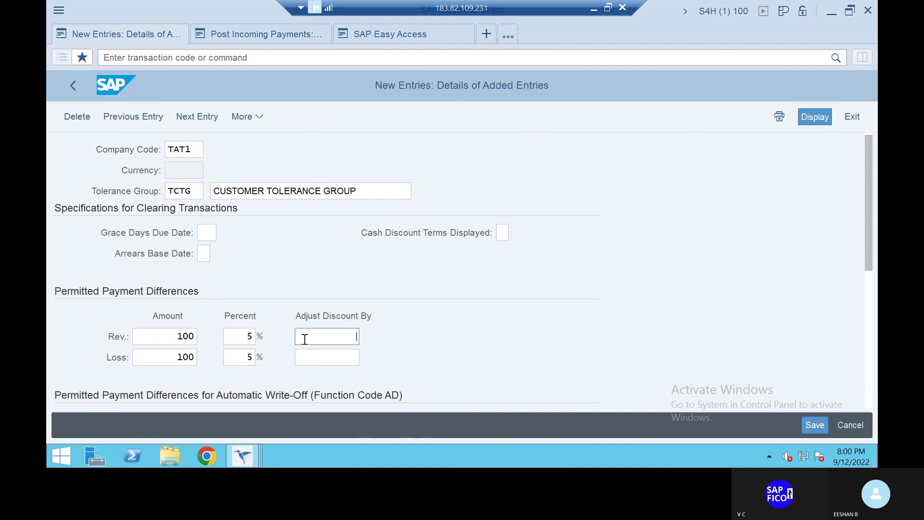
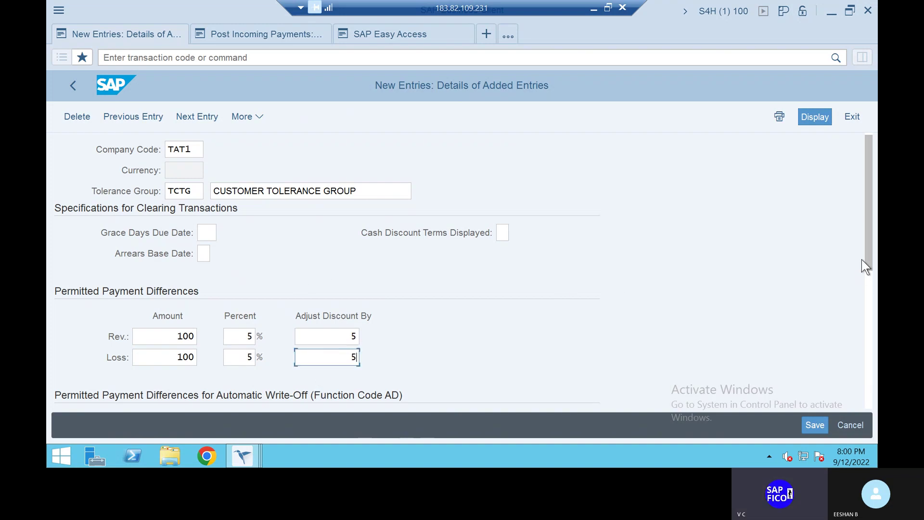
Validate the new tolerance group entry and save it under the proposed customizing request
left_click_drag(869, 258, 874, 365)
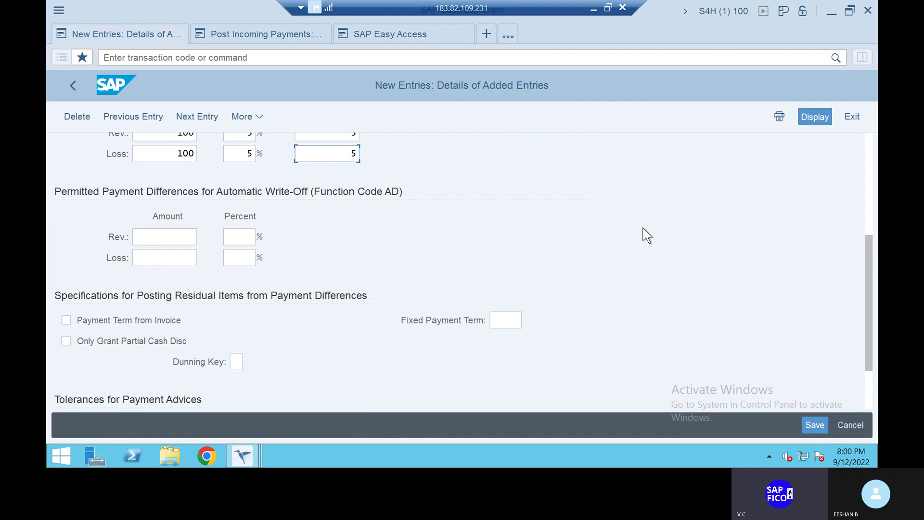
key("Return")
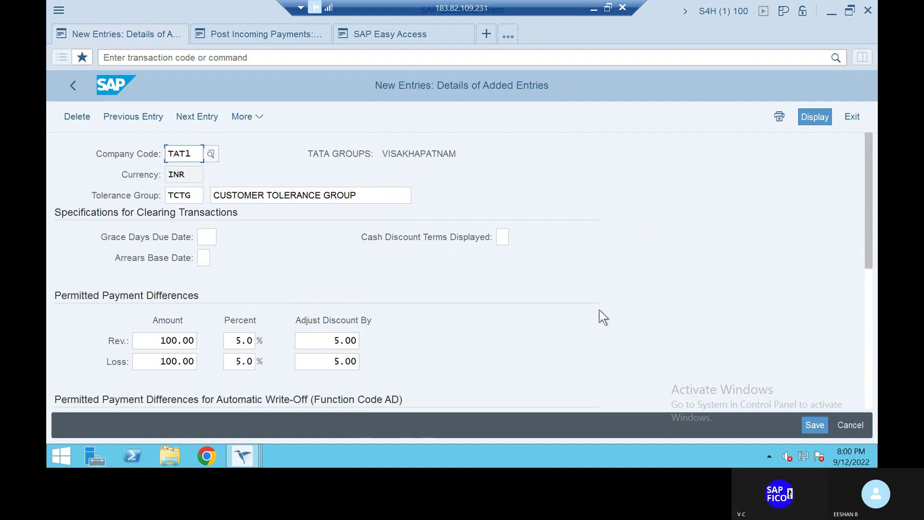
left_click(819, 423)
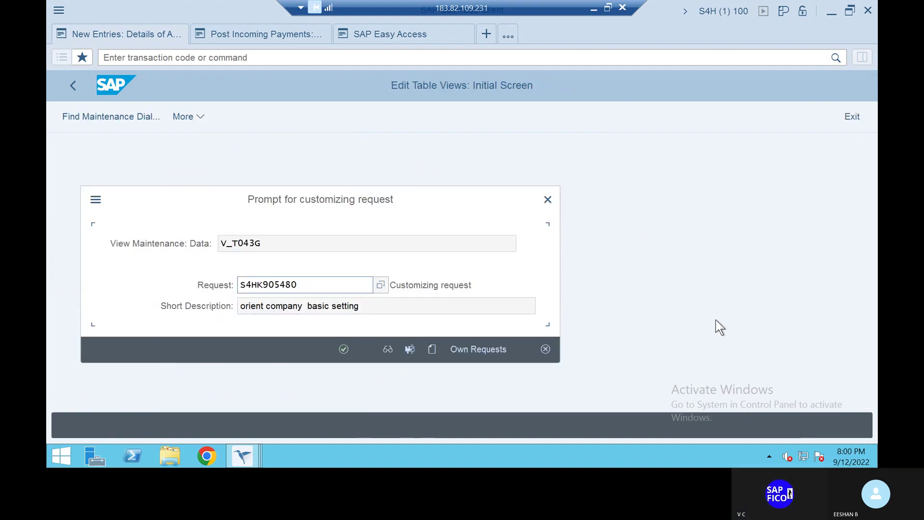
left_click(342, 347)
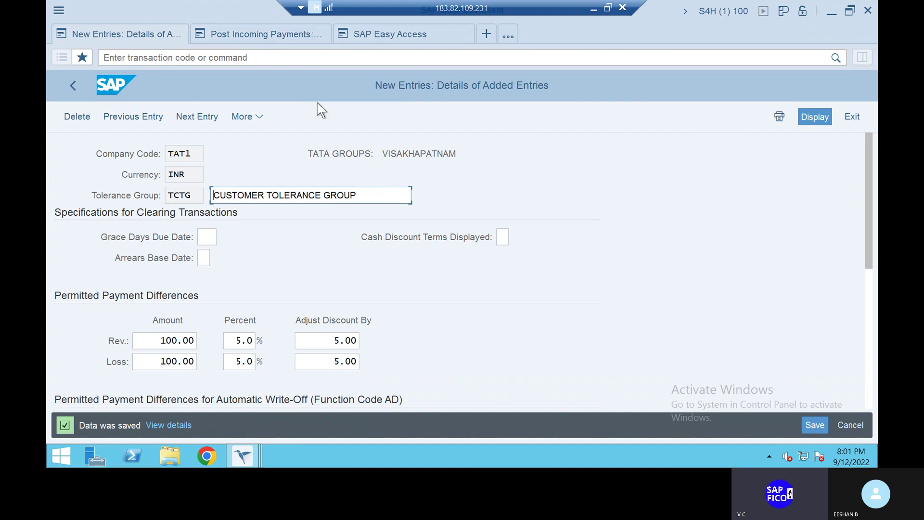
left_click(267, 35)
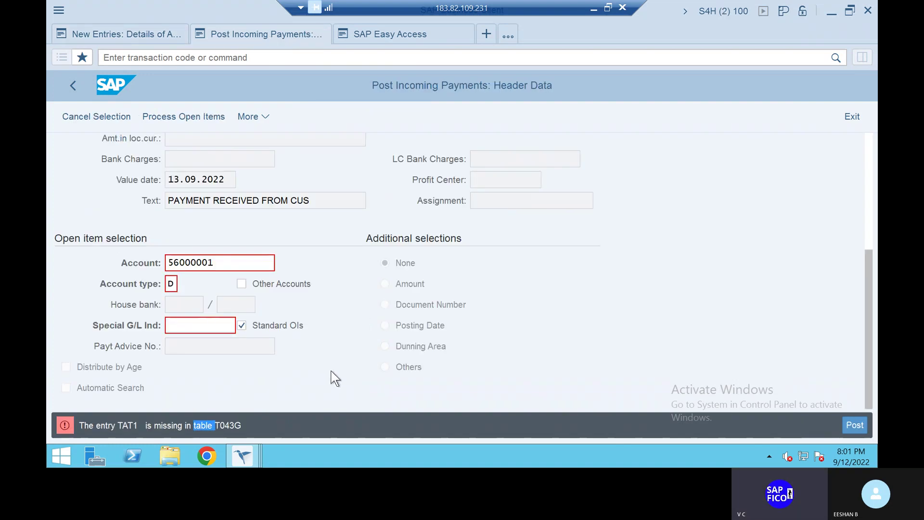
left_click(292, 61)
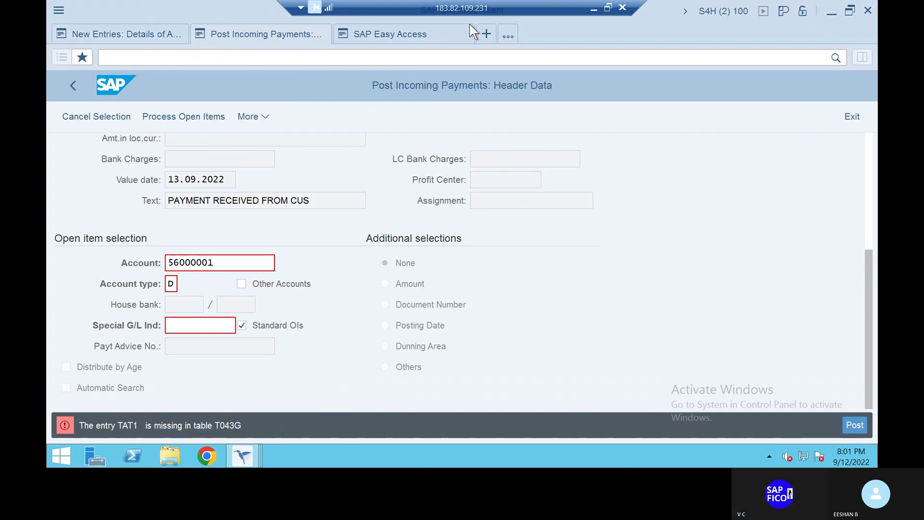
left_click(412, 41)
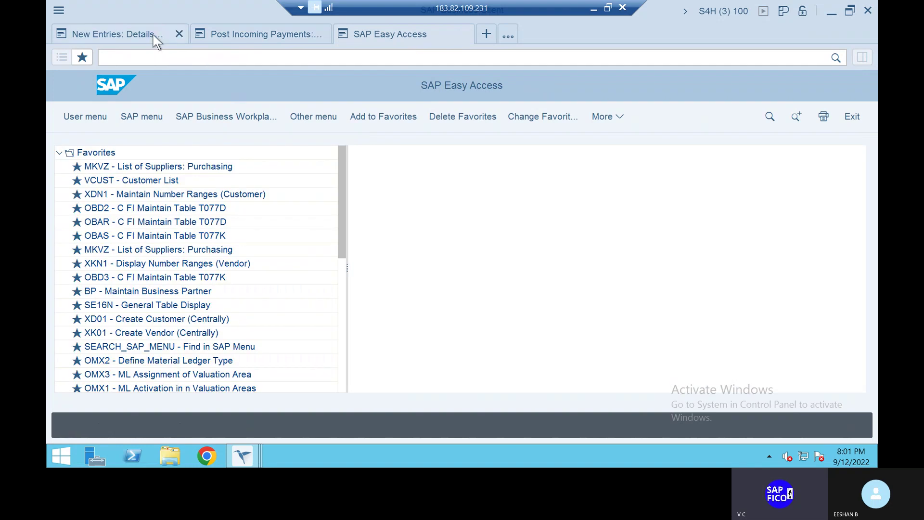
left_click(154, 34)
left_click(193, 57)
type("/N")
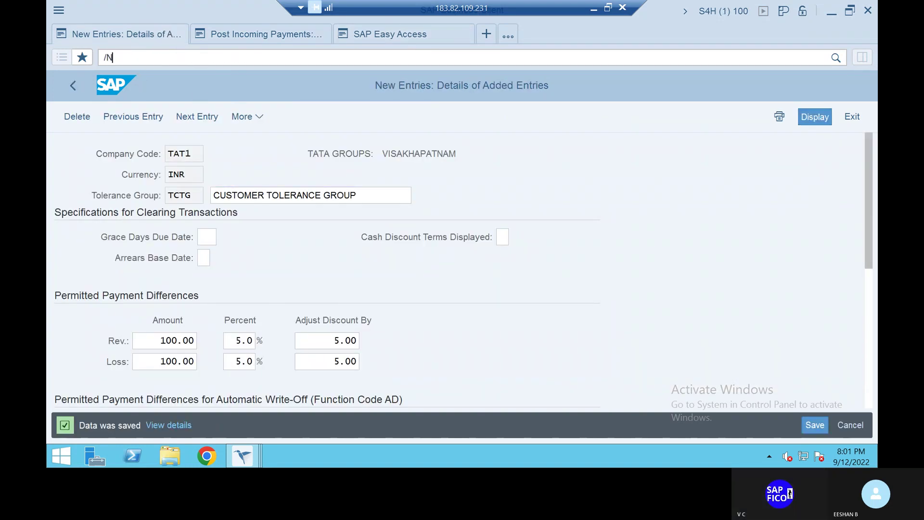
type("XK02")
key("Return")
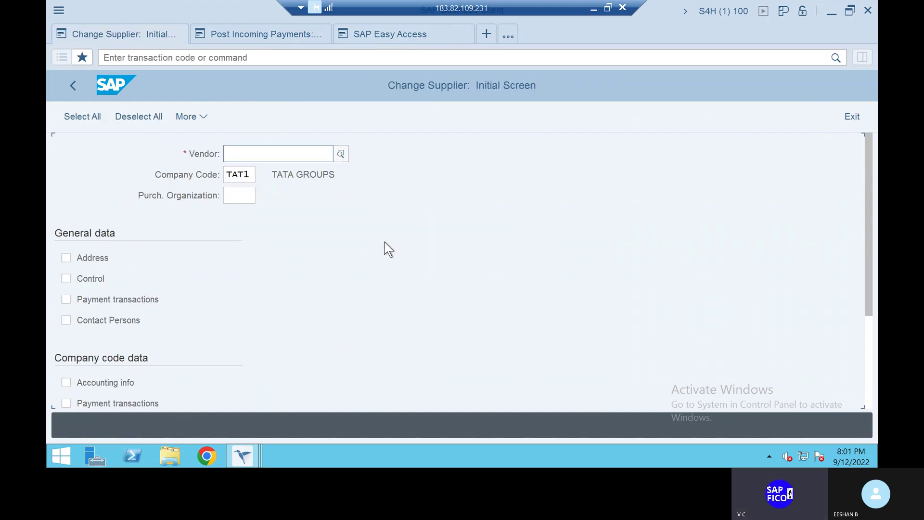
Open customer MRF in company code TAT1 for changing with transaction XD02
left_click(269, 57)
type("/NXD02")
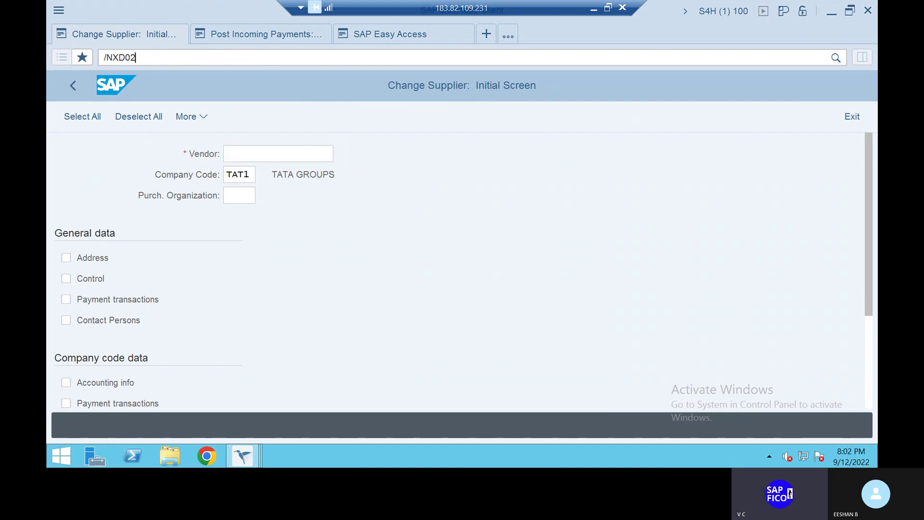
key("Return")
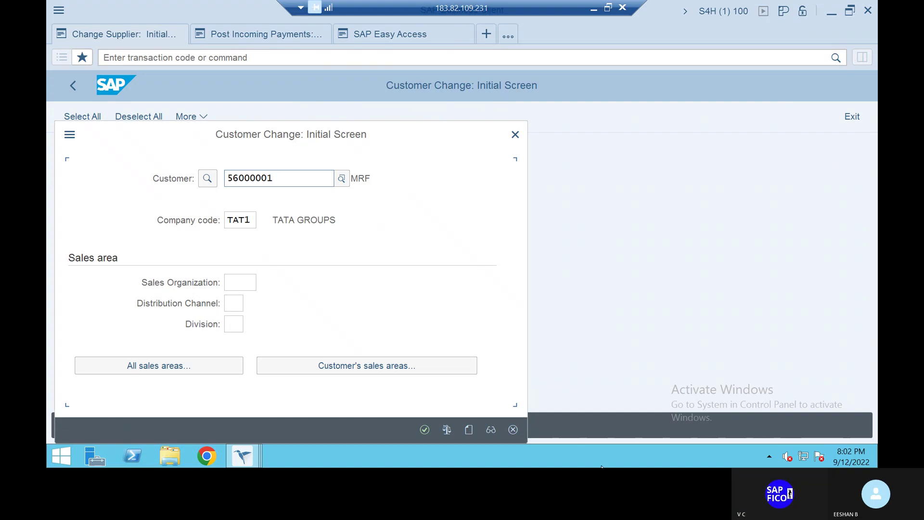
left_click(424, 428)
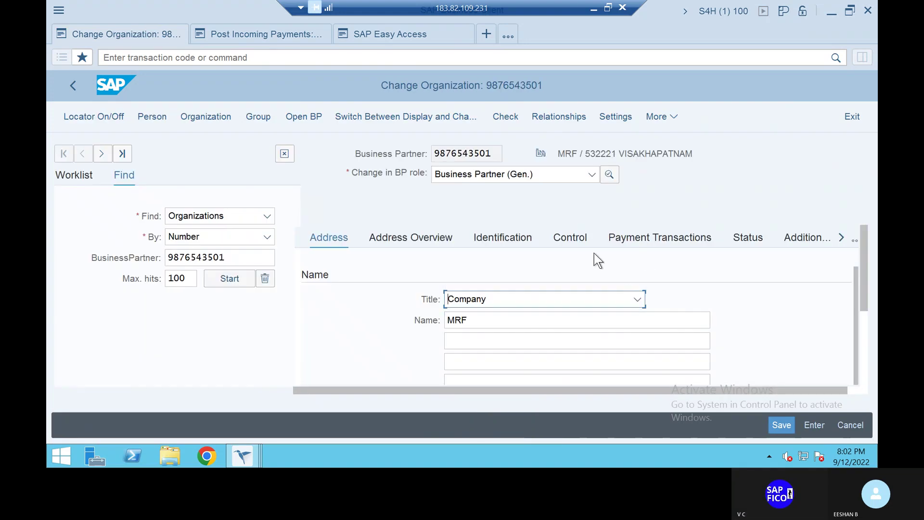
Switch MRF to the FI Customer role and display its company code data
left_click(660, 235)
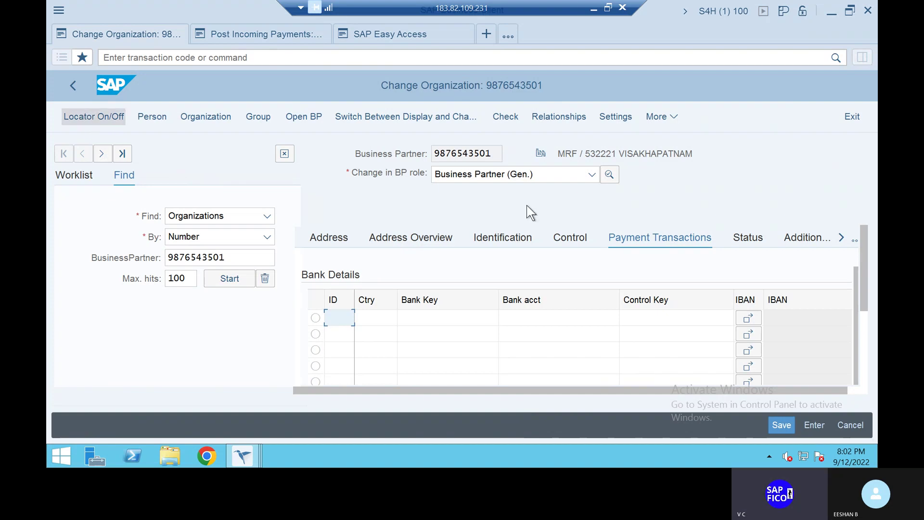
left_click(592, 174)
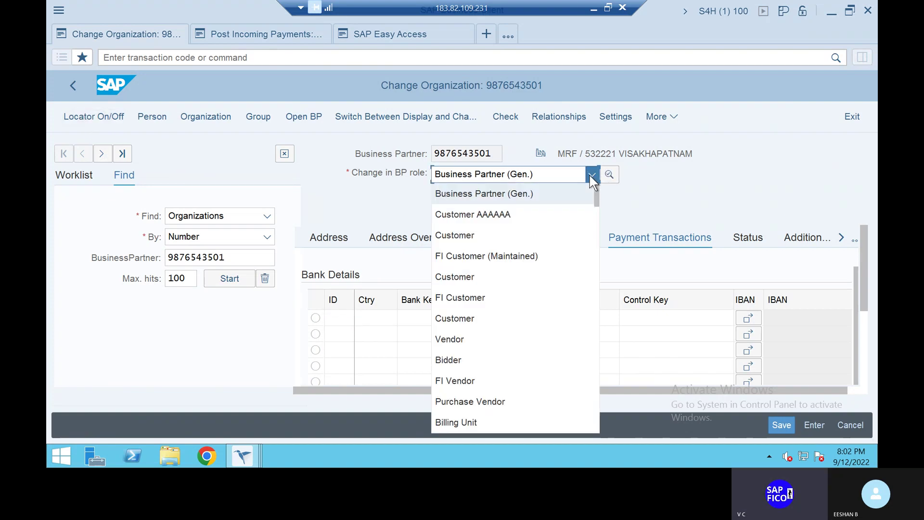
left_click(550, 262)
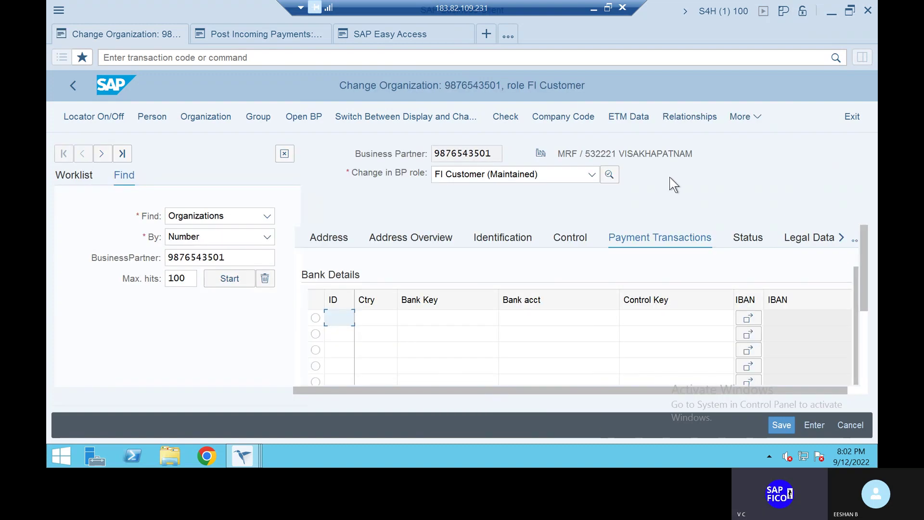
left_click(567, 116)
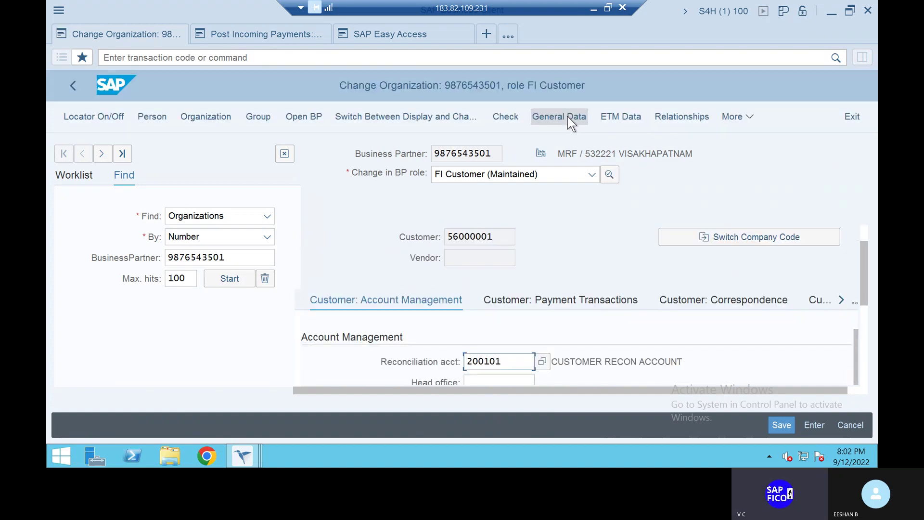
Assign tolerance group TCTG in MRF's customer payment transactions data, save the change and leave the transaction
left_click(583, 302)
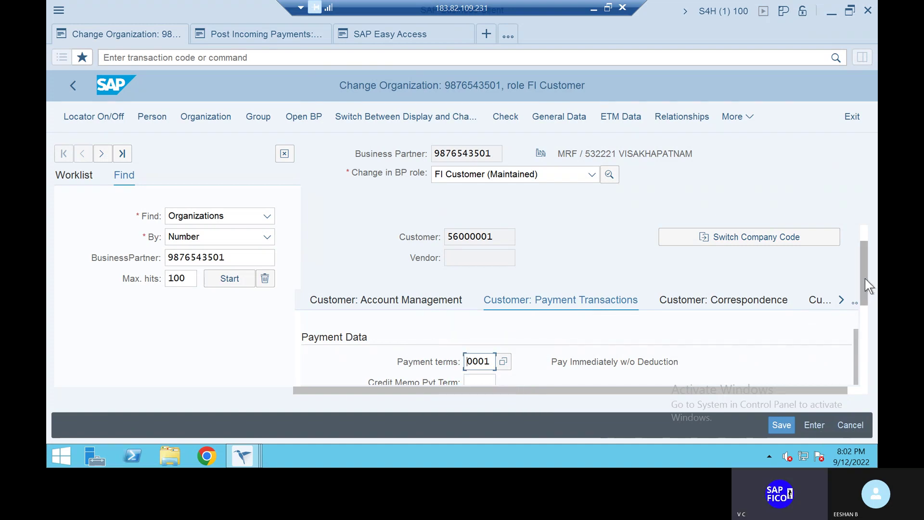
left_click_drag(864, 278, 864, 294)
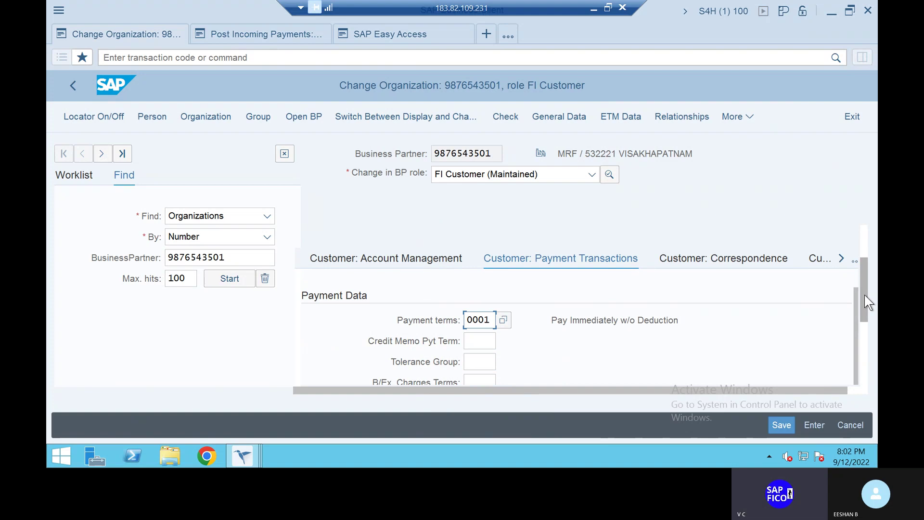
left_click(489, 361)
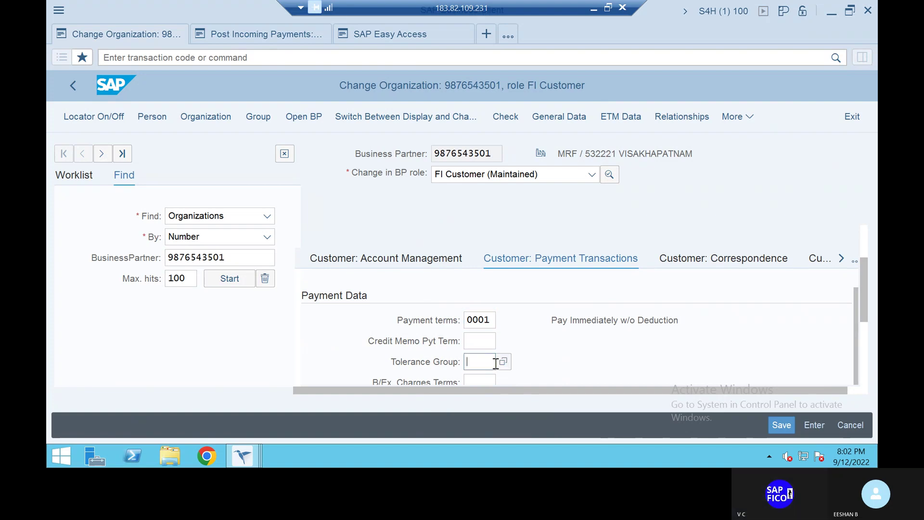
left_click(502, 364)
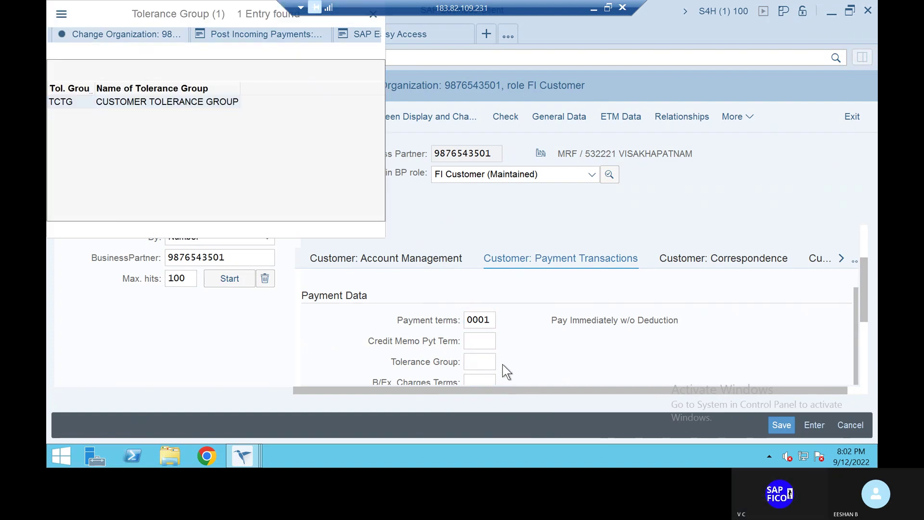
left_click(185, 102)
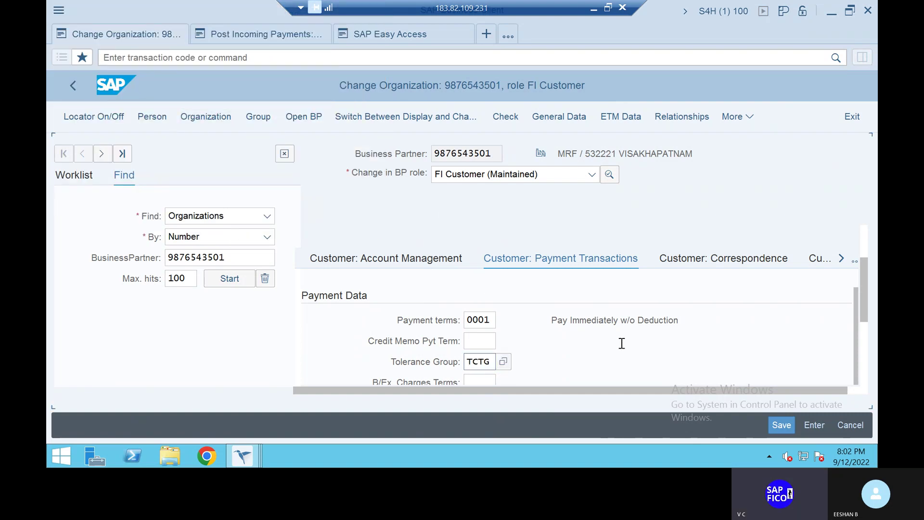
left_click(779, 426)
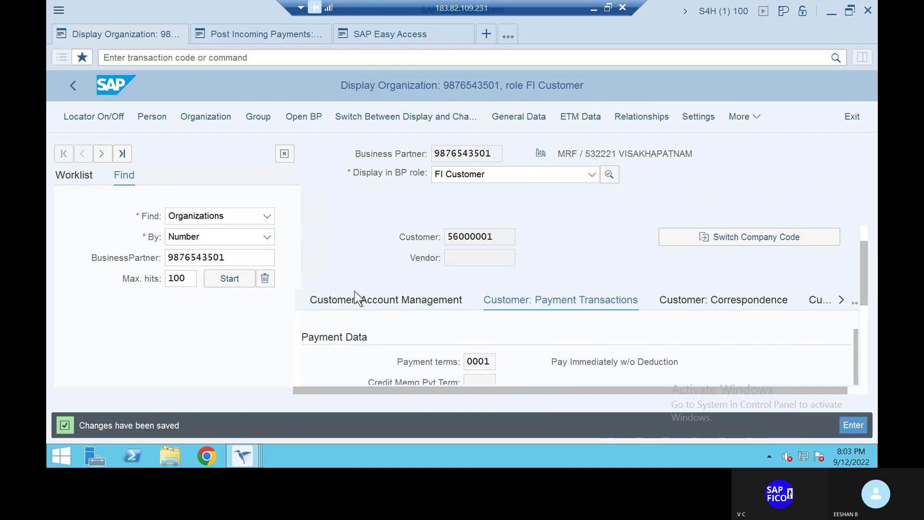
left_click(207, 58)
type("/N")
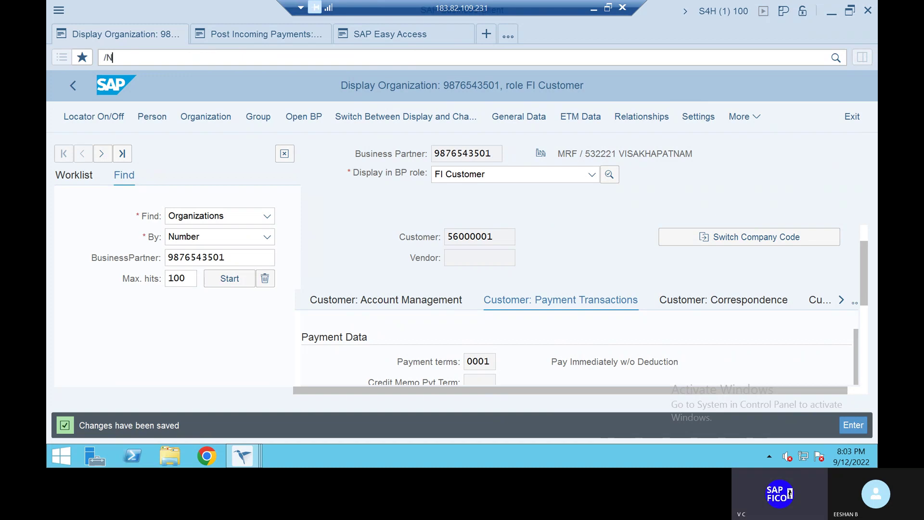
key("Return")
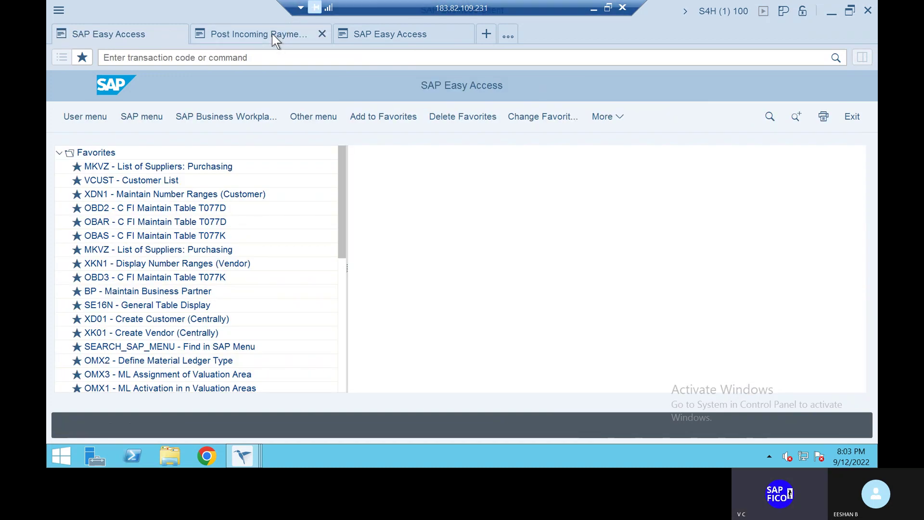
Abandon the pending incoming payment entry in the other session and restart transaction F-28
left_click(272, 34)
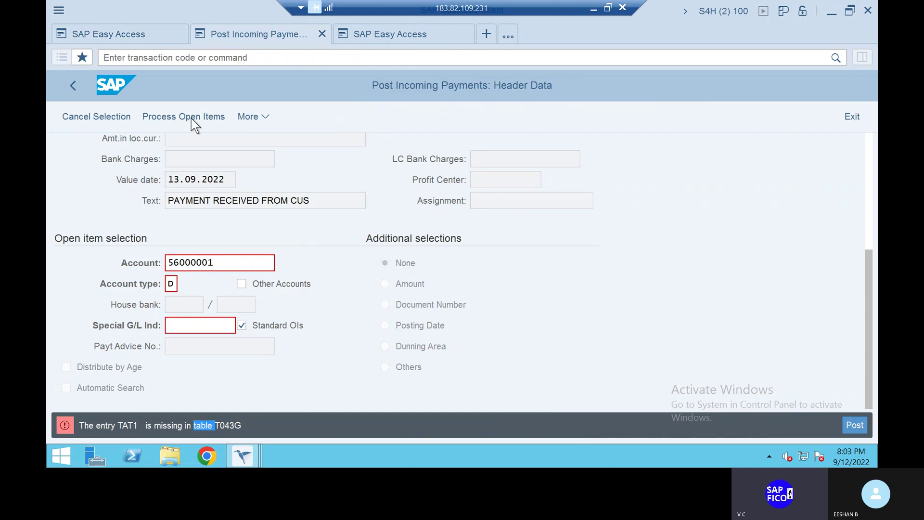
left_click(200, 57)
type("/n")
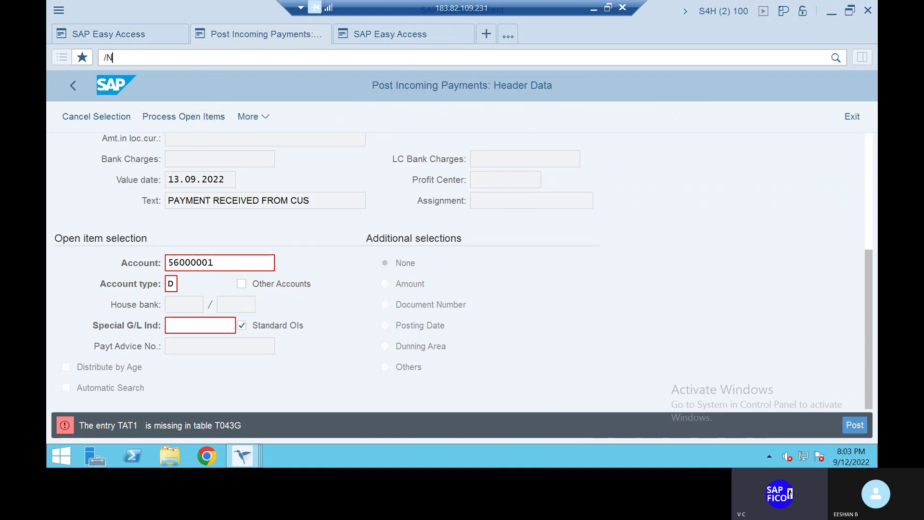
key("Return")
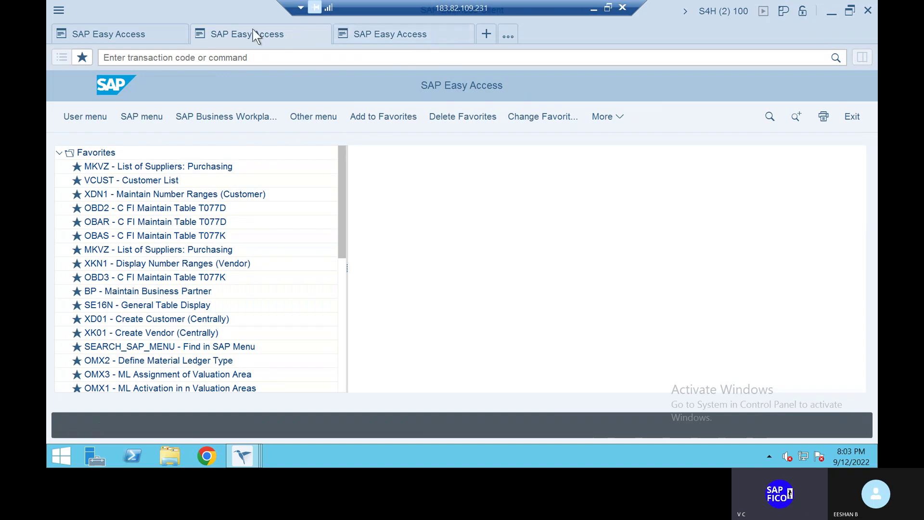
left_click(219, 57)
type("F-28")
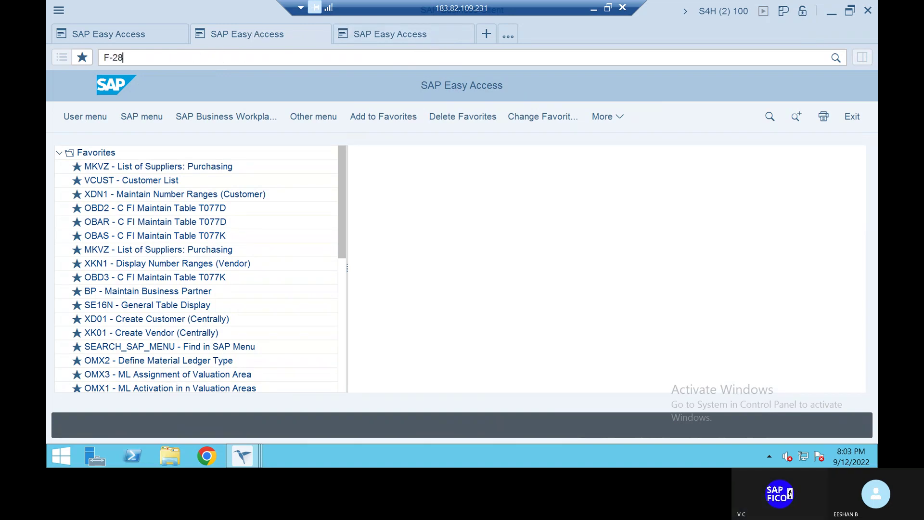
key("Return")
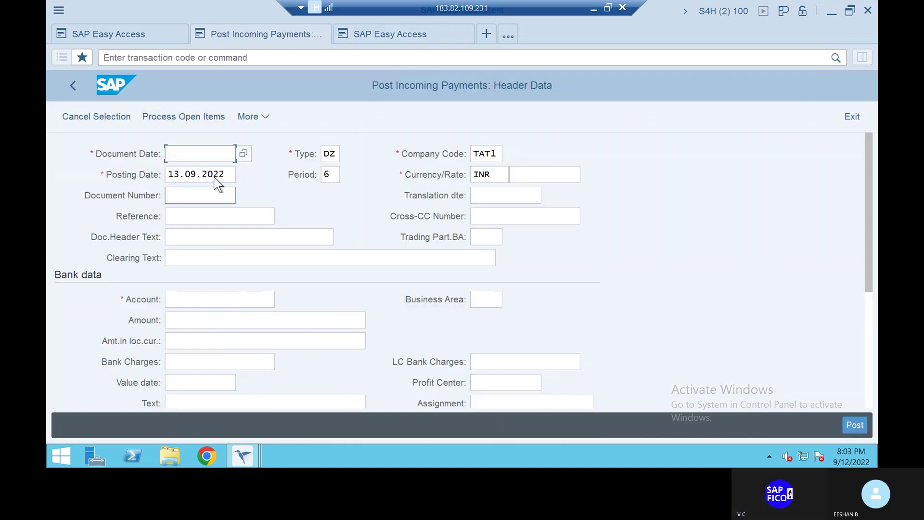
Fill the payment header with document date 13.09.2022, reference 1, and header and clearing text PAYMENT RECEIVED FROM CUS
left_click(201, 154)
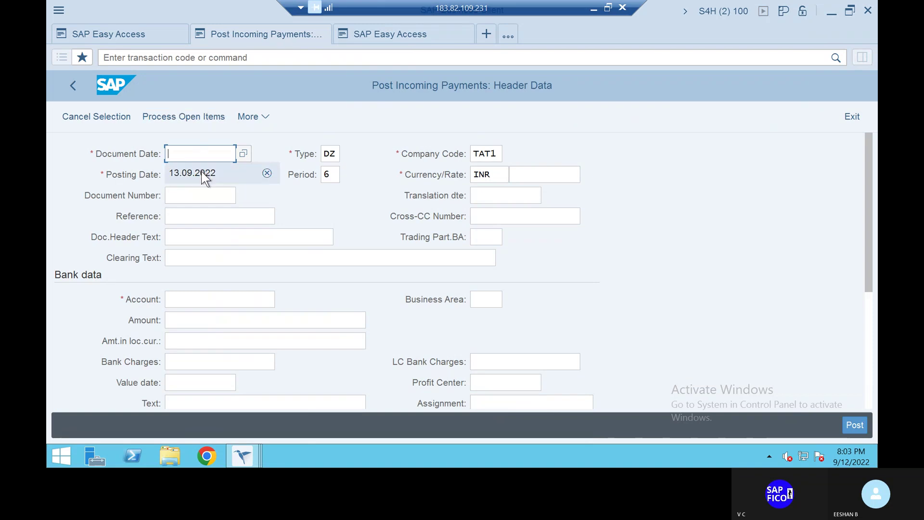
left_click(206, 173)
left_click(210, 215)
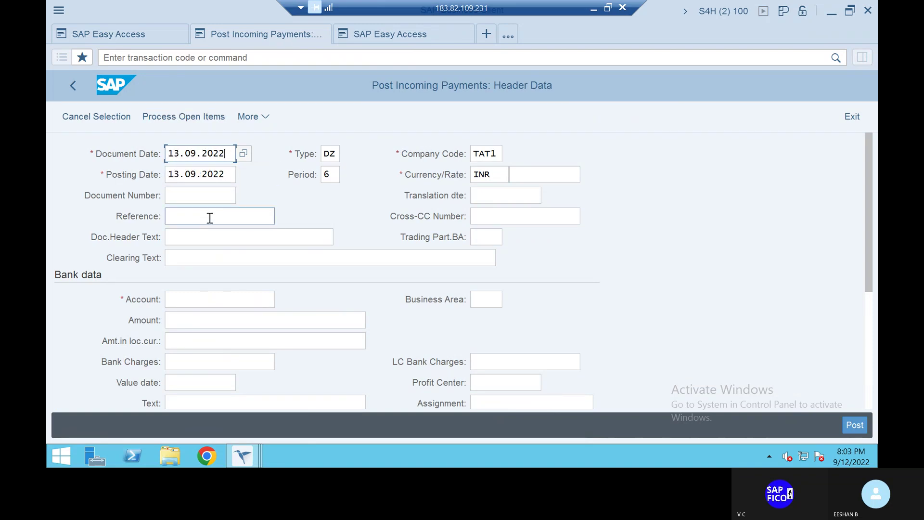
left_click(208, 233)
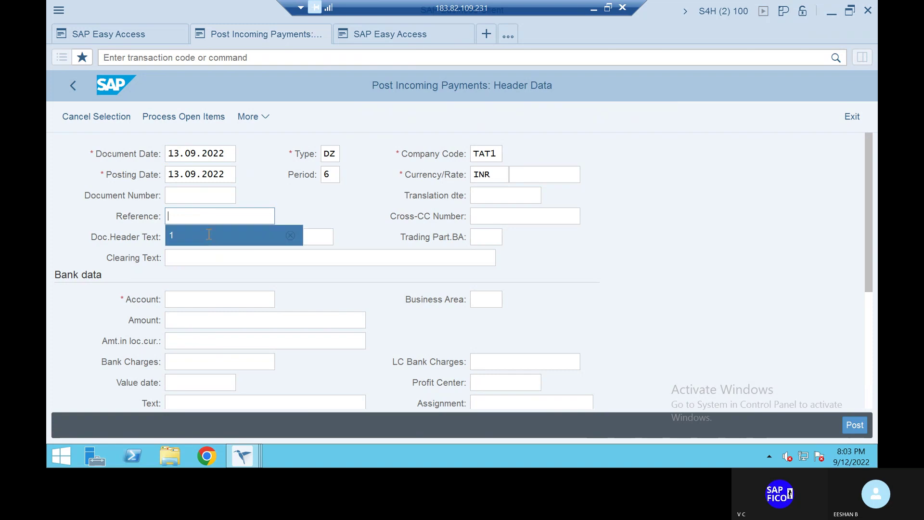
left_click(209, 235)
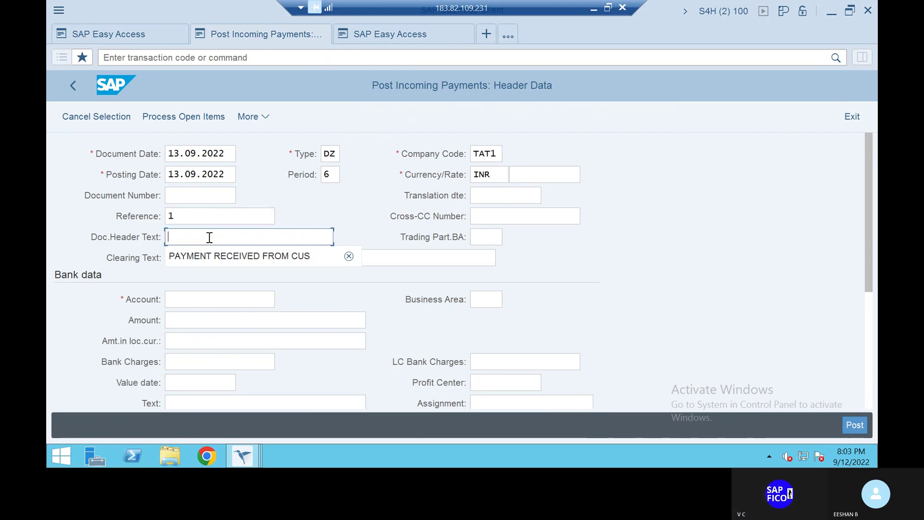
left_click(223, 260)
left_click(224, 260)
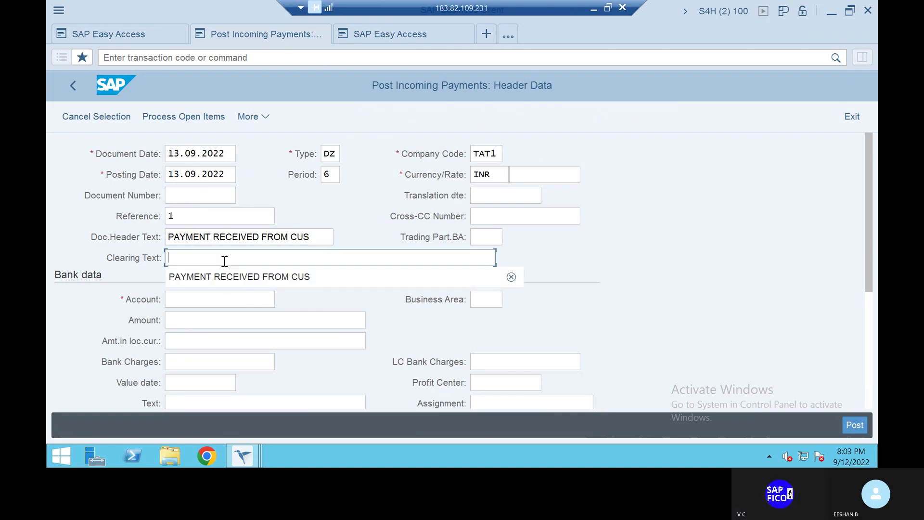
left_click(223, 276)
Complete the bank data with the HDFC bank G/L account, amount 150000, value date 13.09.2022 and text PAYMENT RECEIVED FROM CUS
left_click(218, 304)
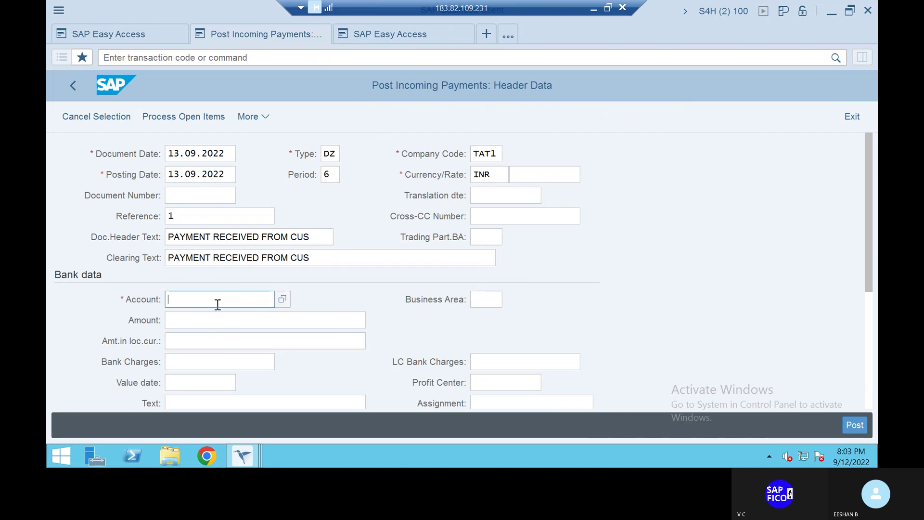
left_click(210, 320)
left_click(211, 318)
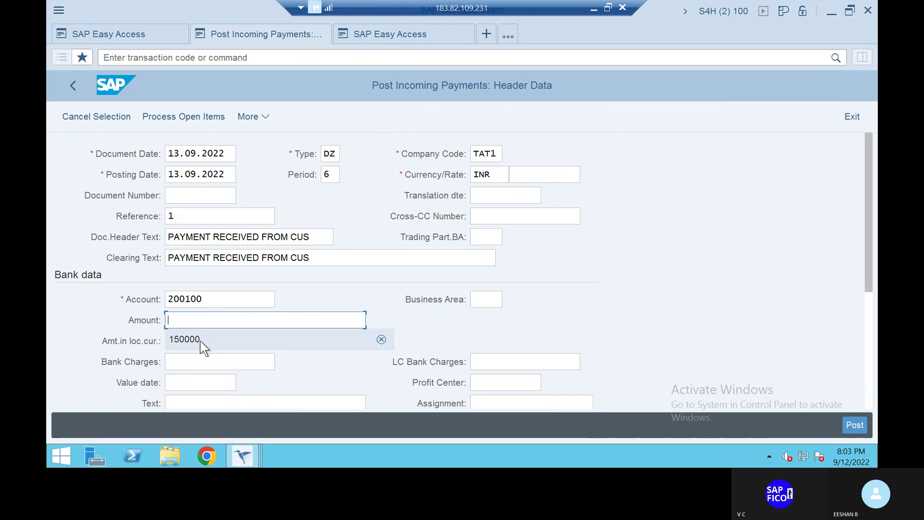
left_click(200, 340)
left_click(224, 381)
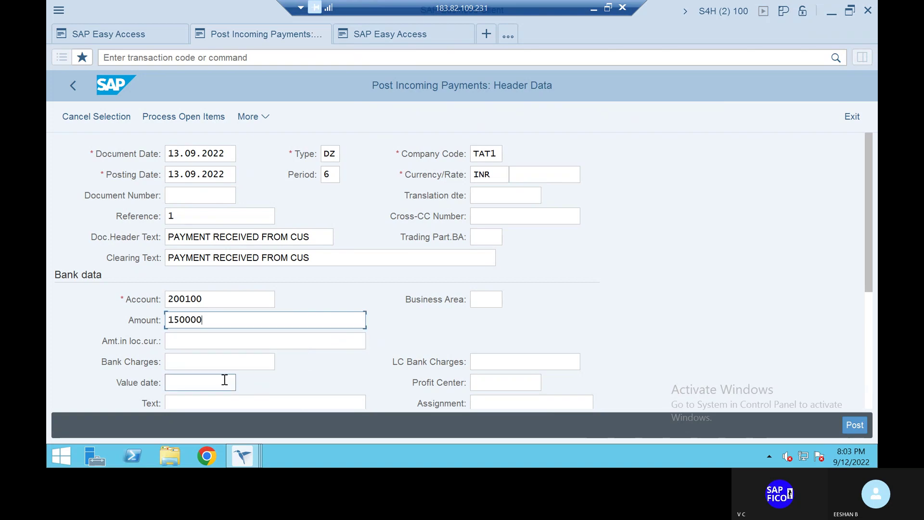
left_click(213, 405)
left_click(213, 406)
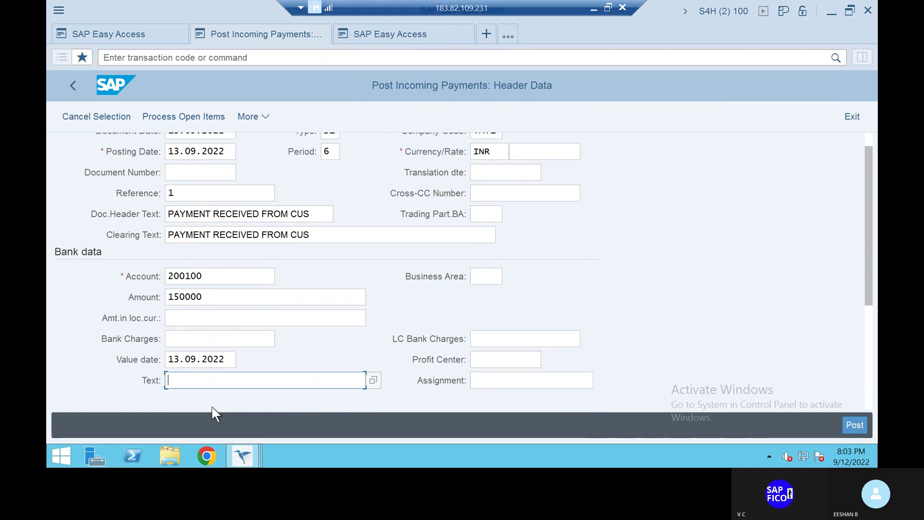
left_click(229, 383)
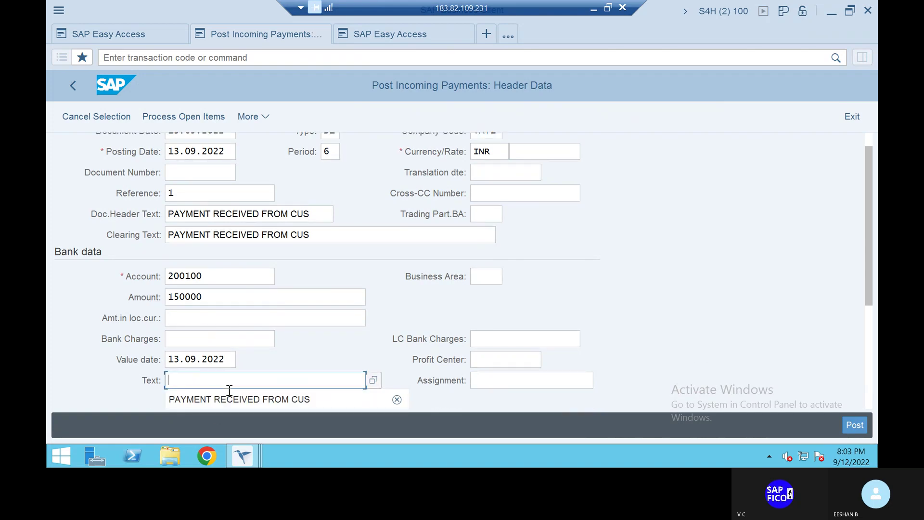
left_click(228, 396)
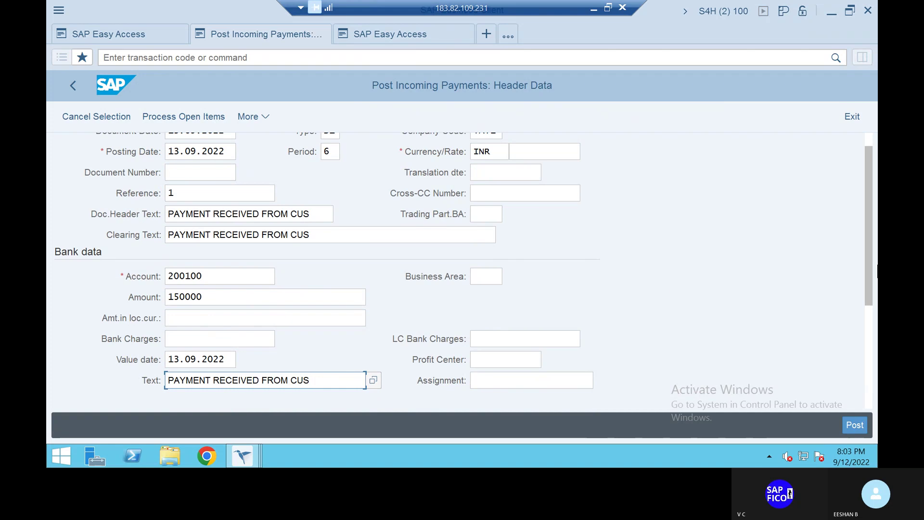
Enter MRF's customer account for the open item selection and process its open items
left_click_drag(869, 266, 872, 382)
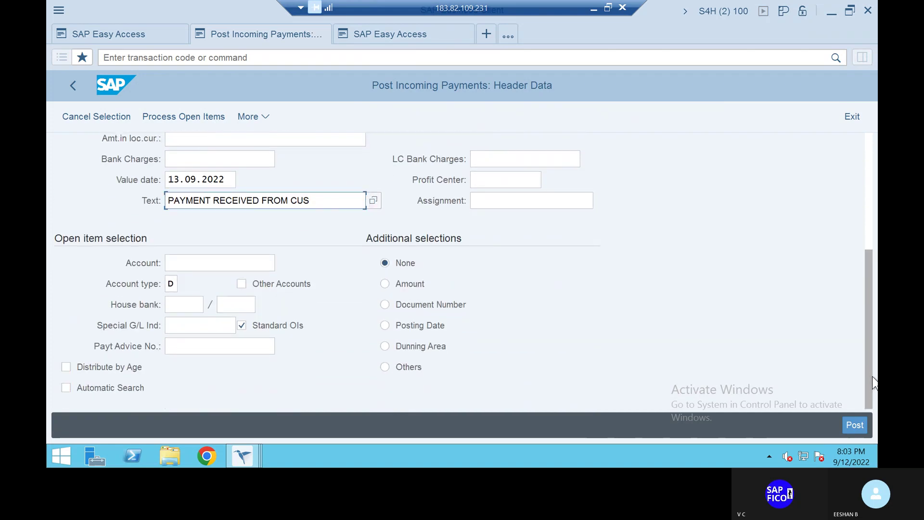
left_click(228, 268)
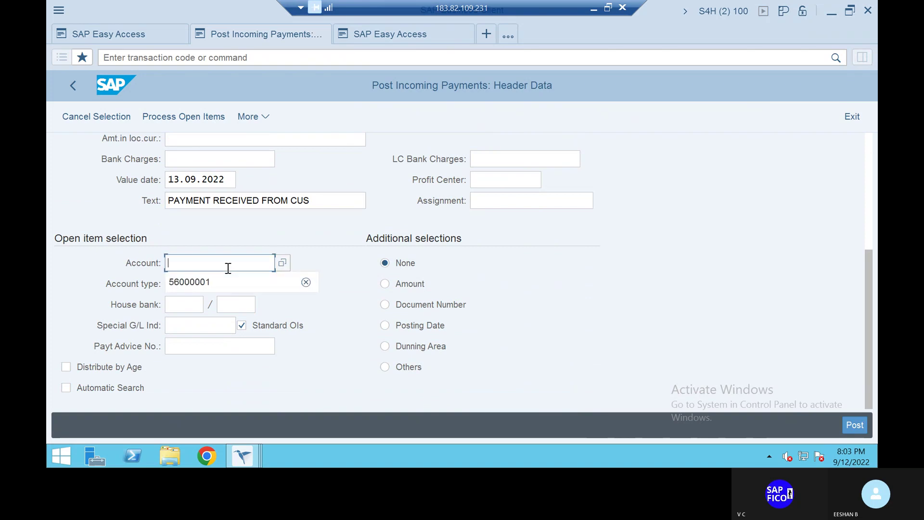
left_click(228, 282)
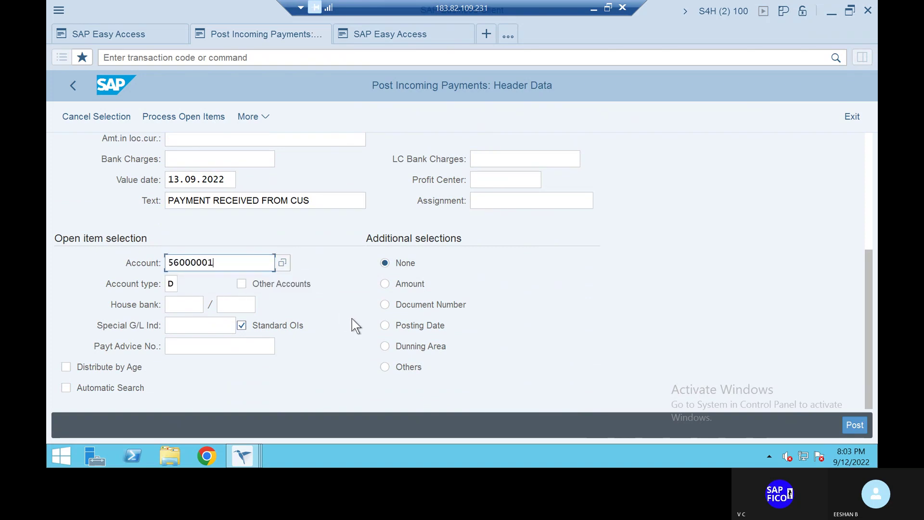
left_click(200, 119)
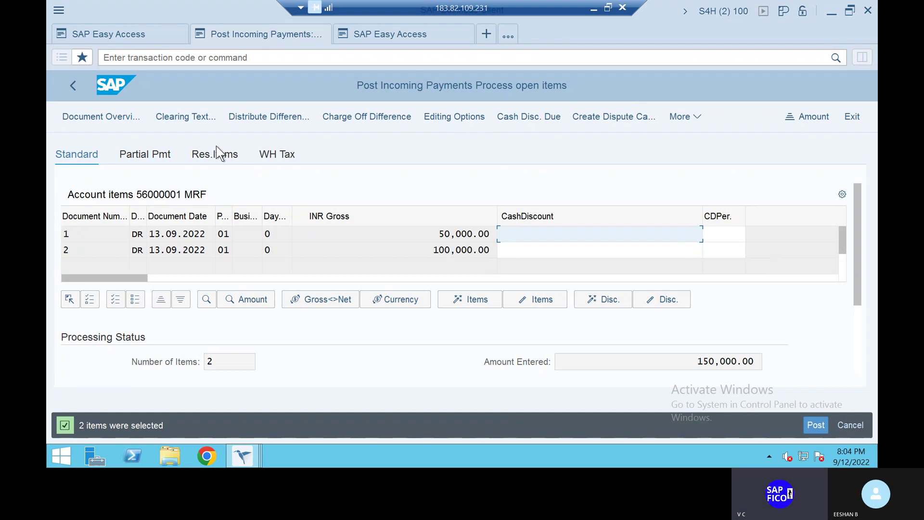
Review the payment's document overview and the editing functions available for its items
left_click(111, 116)
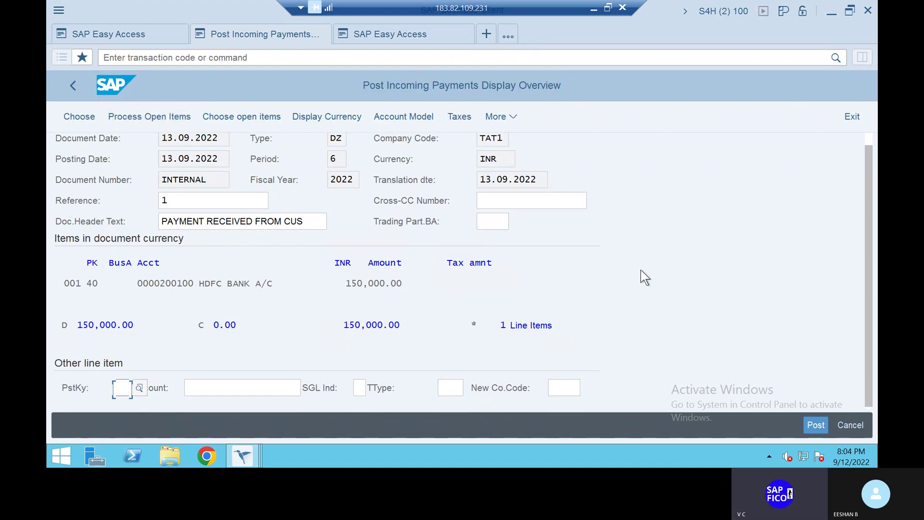
scroll(640, 270, "up", 1)
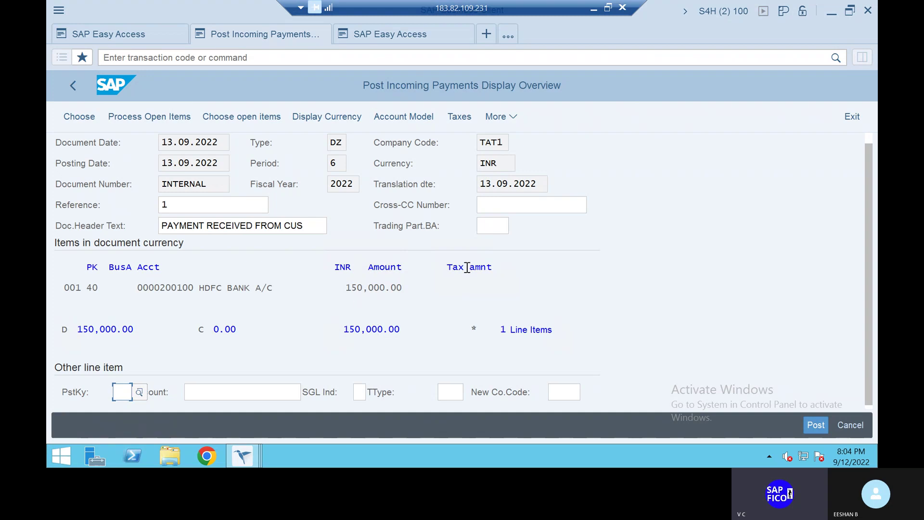
left_click(510, 120)
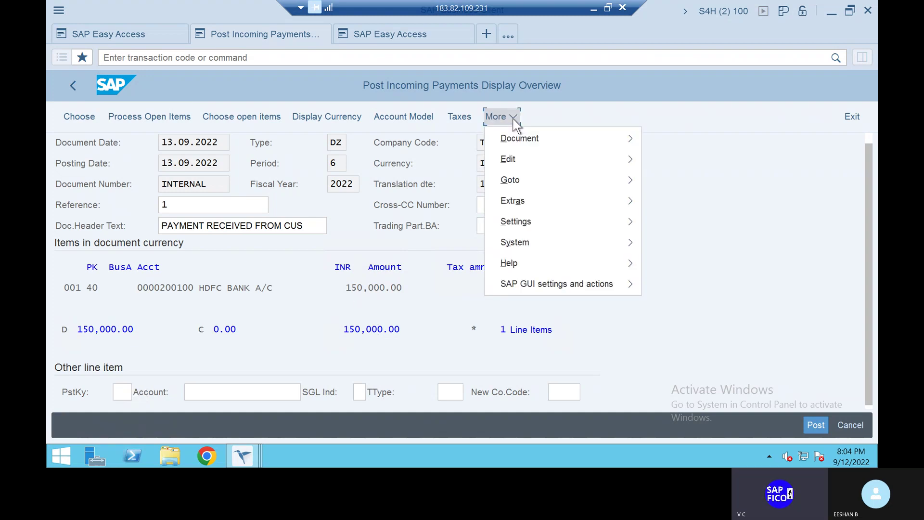
mouse_move(633, 163)
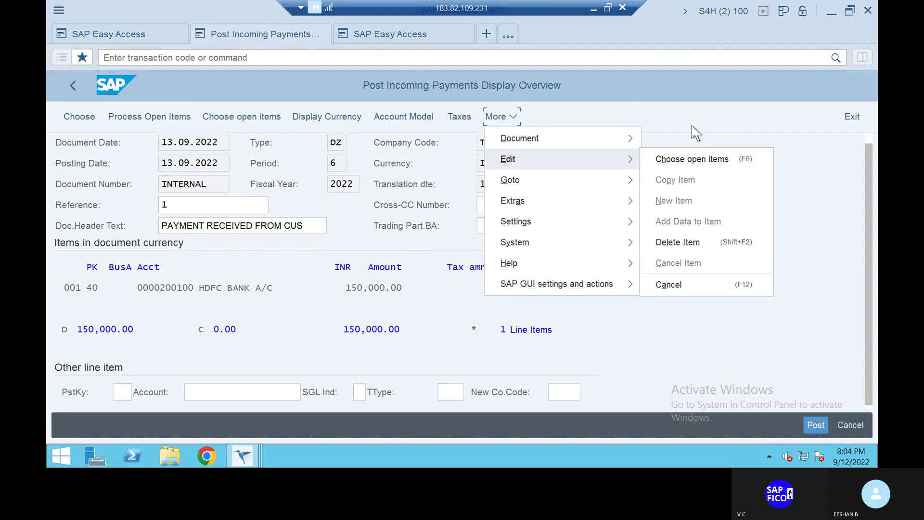
mouse_move(632, 140)
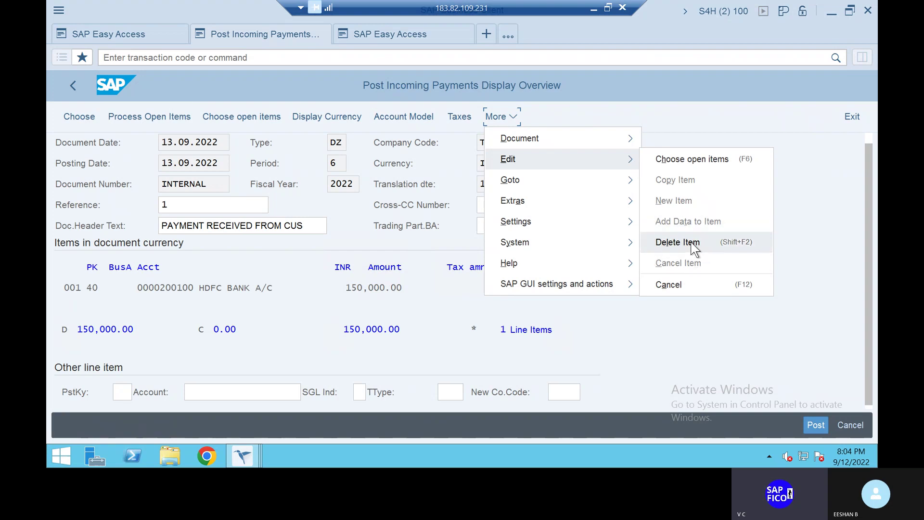
left_click(799, 205)
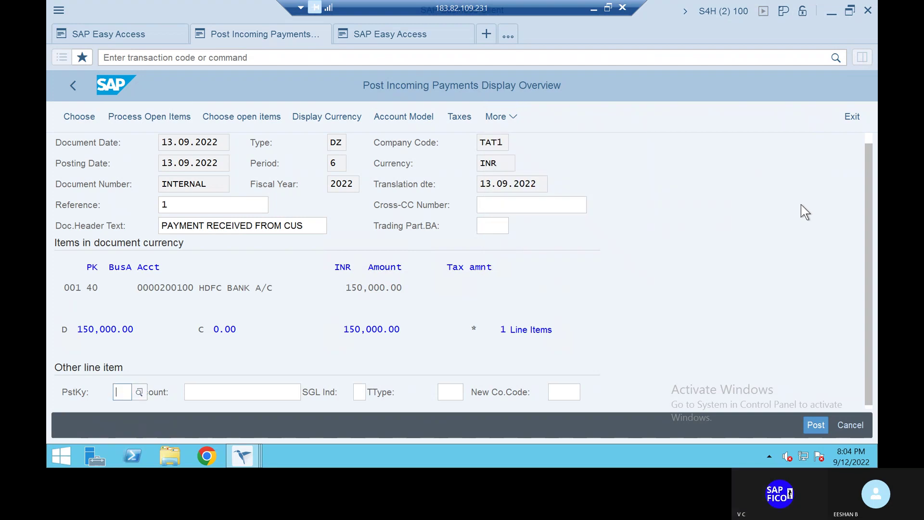
left_click(74, 85)
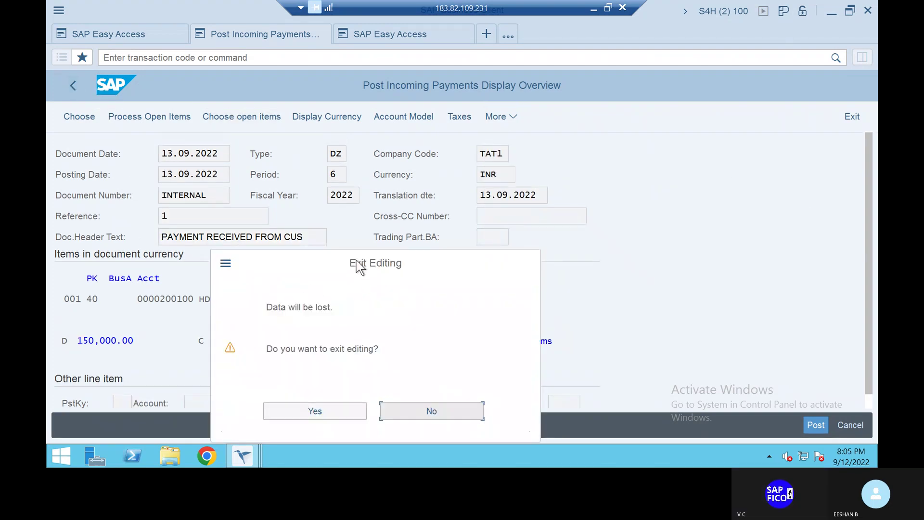
left_click_drag(358, 267, 624, 136)
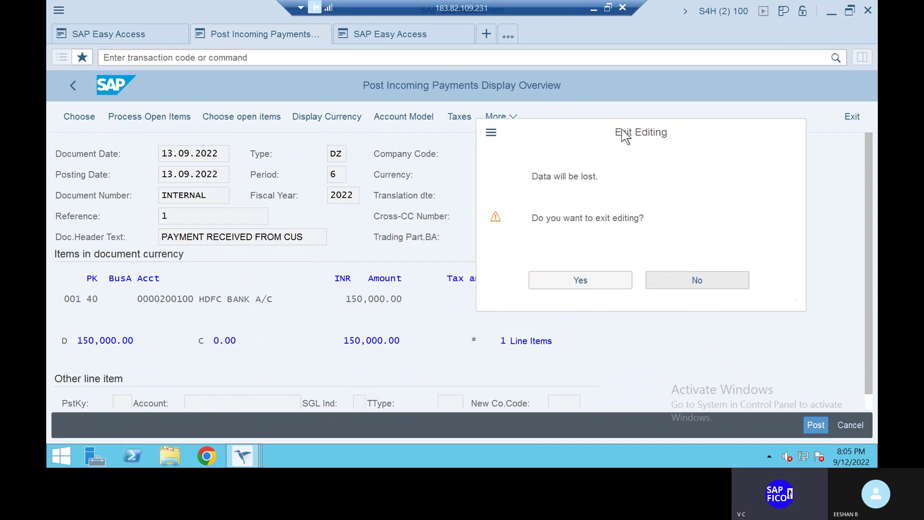
left_click(710, 277)
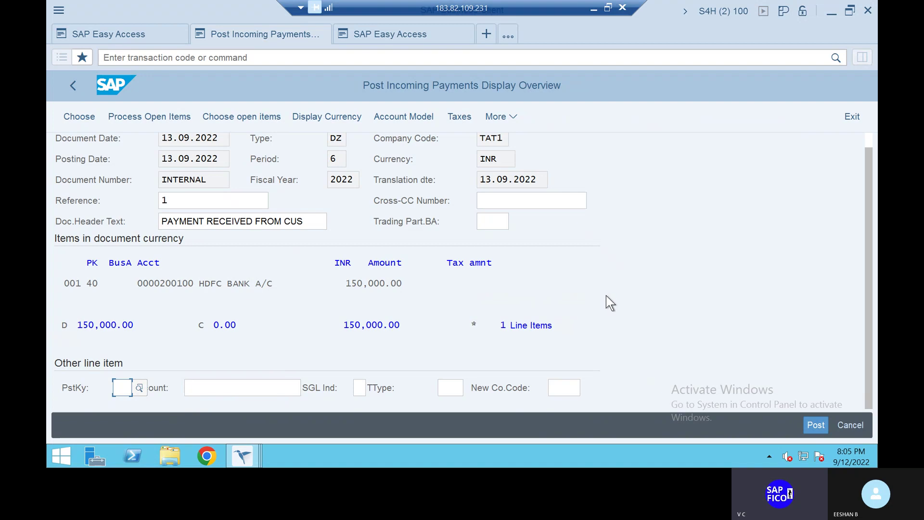
Return to MRF's open items and check the assigned and unassigned amounts in the processing status
left_click(164, 114)
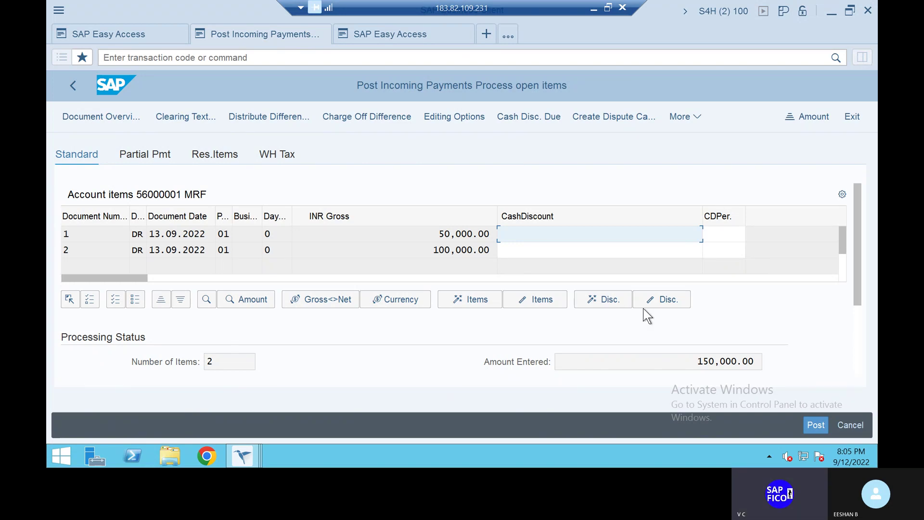
left_click_drag(861, 255, 864, 325)
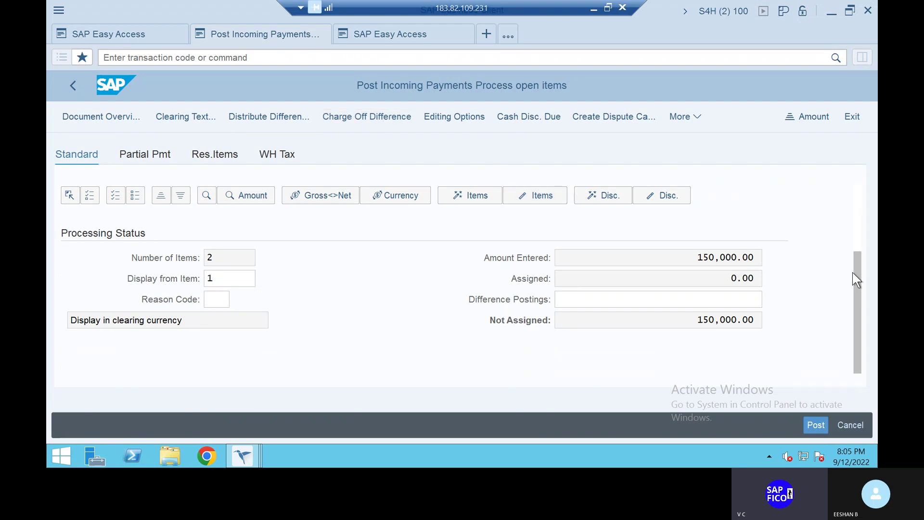
Charge off the difference and re-enter 150000 as the amount of the HDFC bank line item
left_click(365, 119)
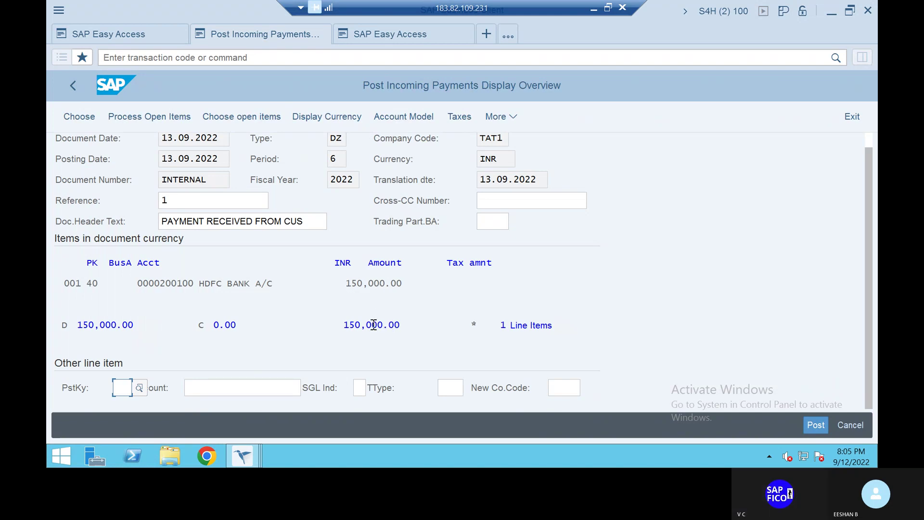
left_click(374, 324)
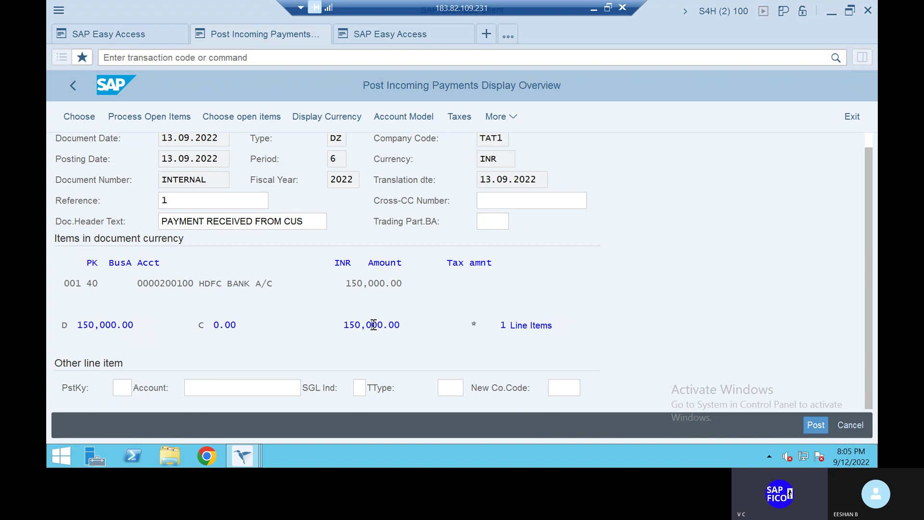
double_click(377, 284)
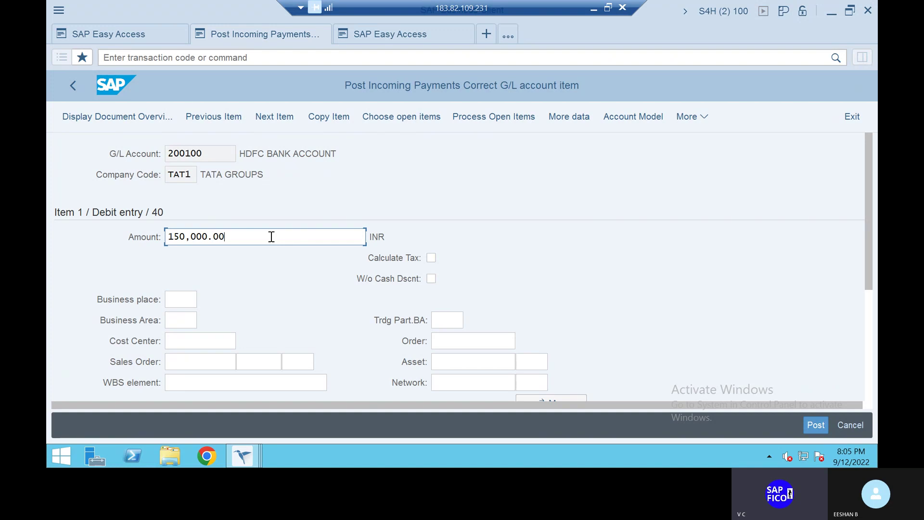
key("BackSpace")
key("BackSpace")
key("BackSpace")
key("BackSpace")
key("BackSpace")
key("BackSpace")
key("BackSpace")
key("BackSpace")
key("BackSpace")
key("BackSpace")
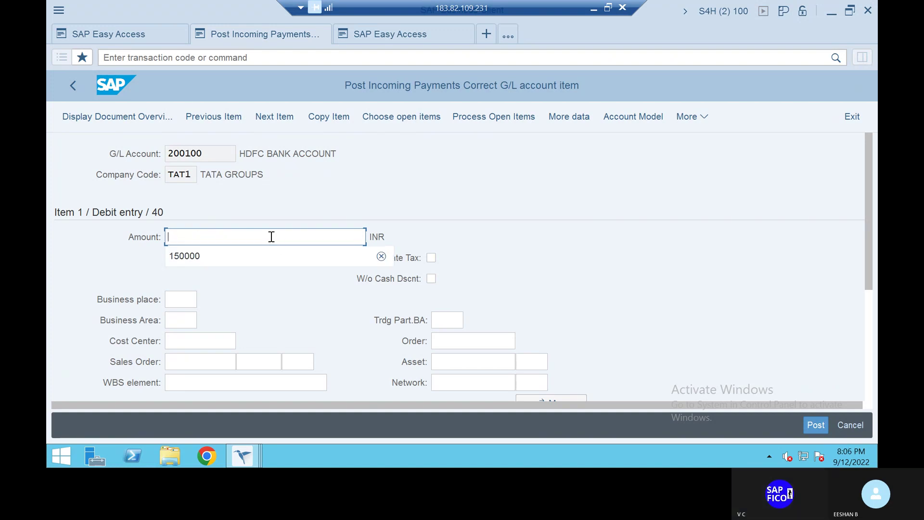
left_click(226, 258)
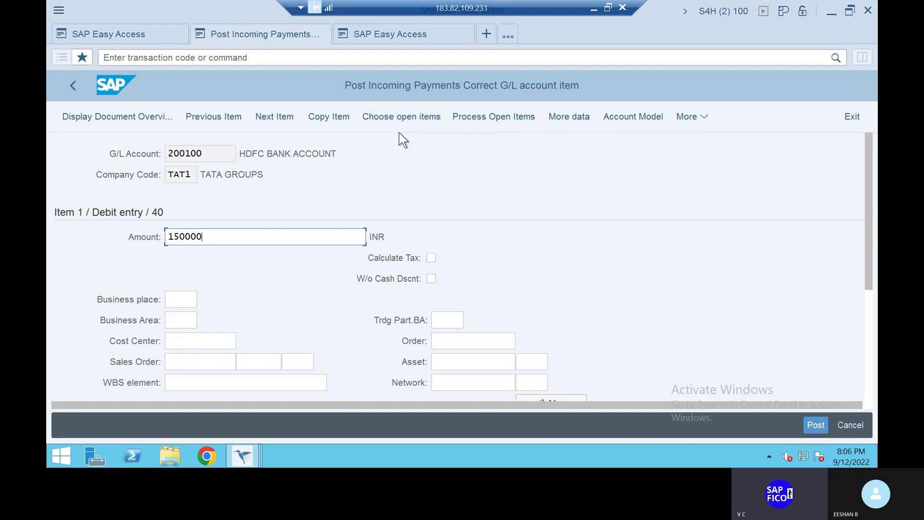
Process MRF's open items again and try to post the payment without assigning any item
left_click(515, 115)
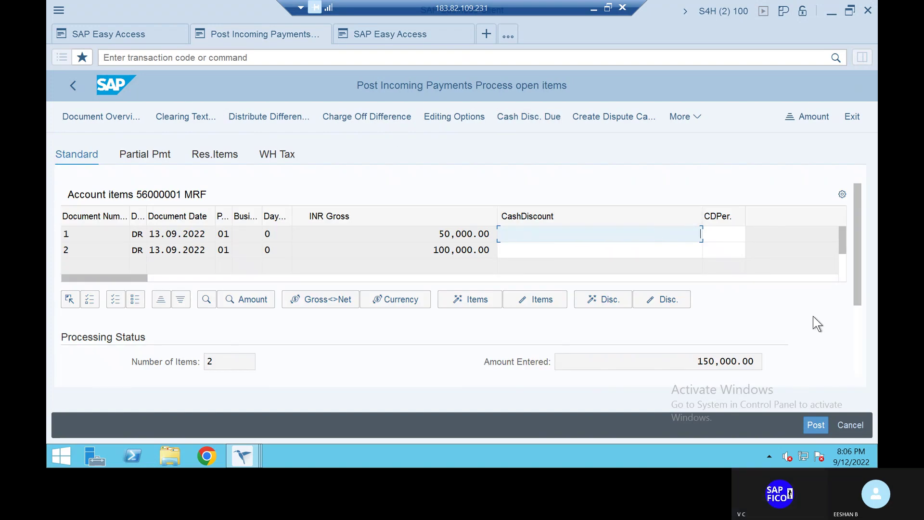
left_click_drag(859, 292, 859, 347)
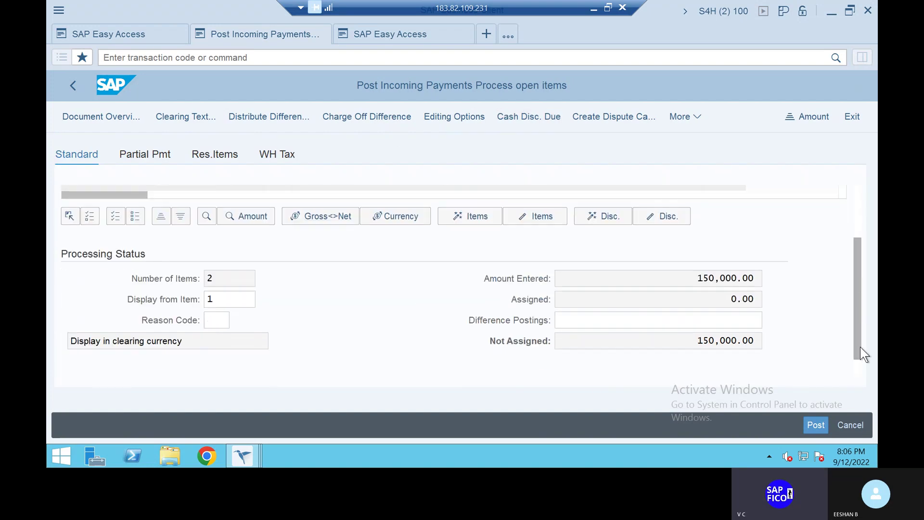
left_click(817, 423)
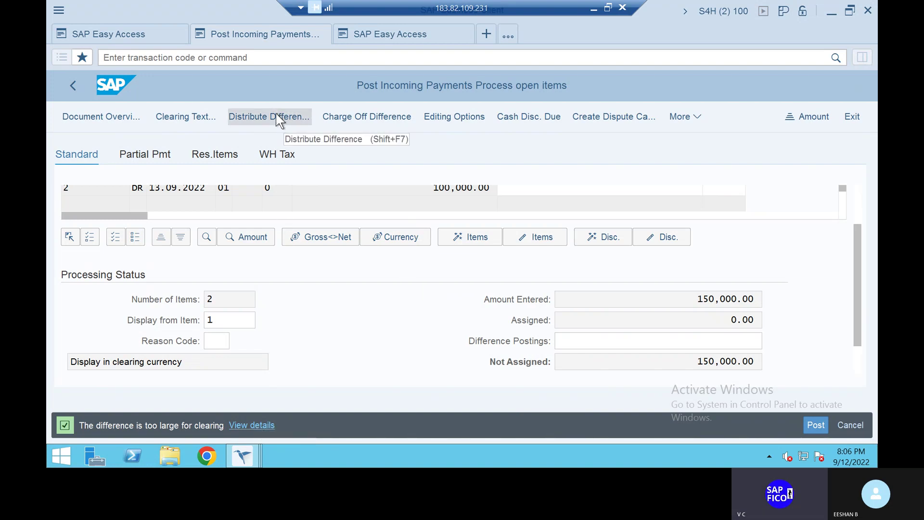
left_click(373, 112)
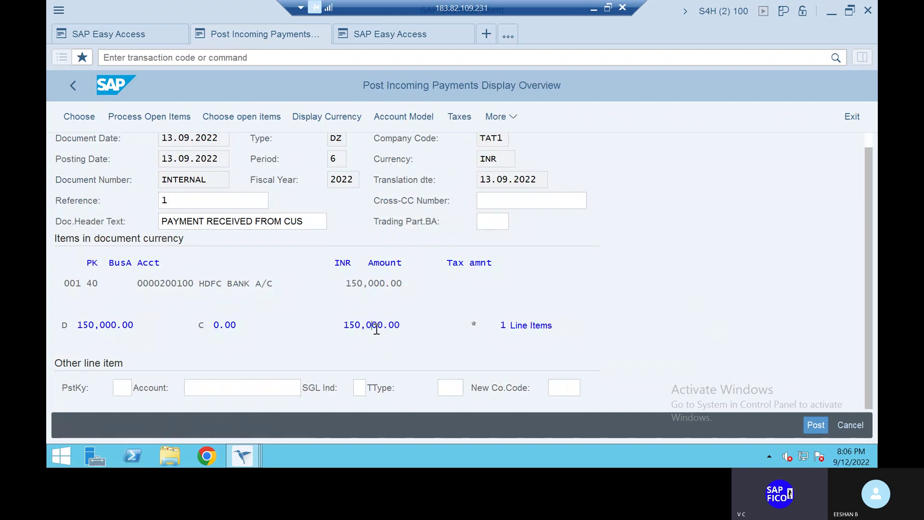
double_click(377, 328)
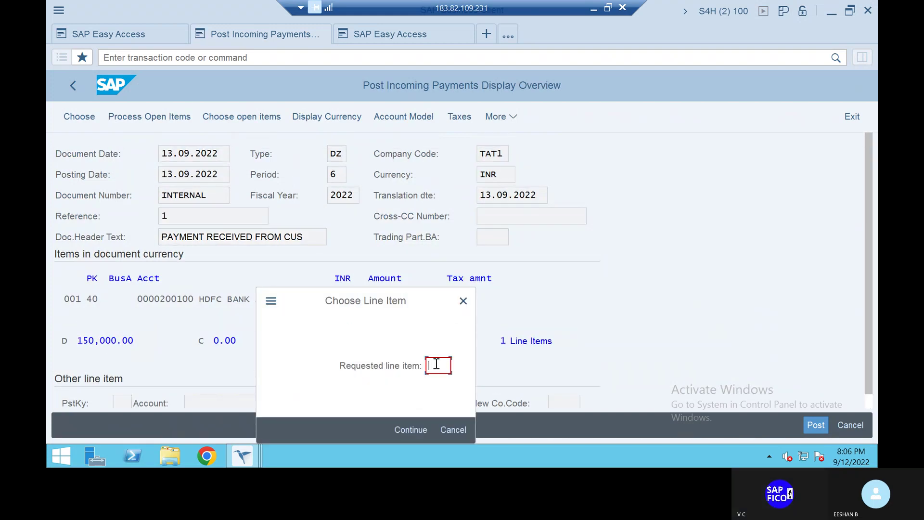
left_click_drag(422, 304, 689, 216)
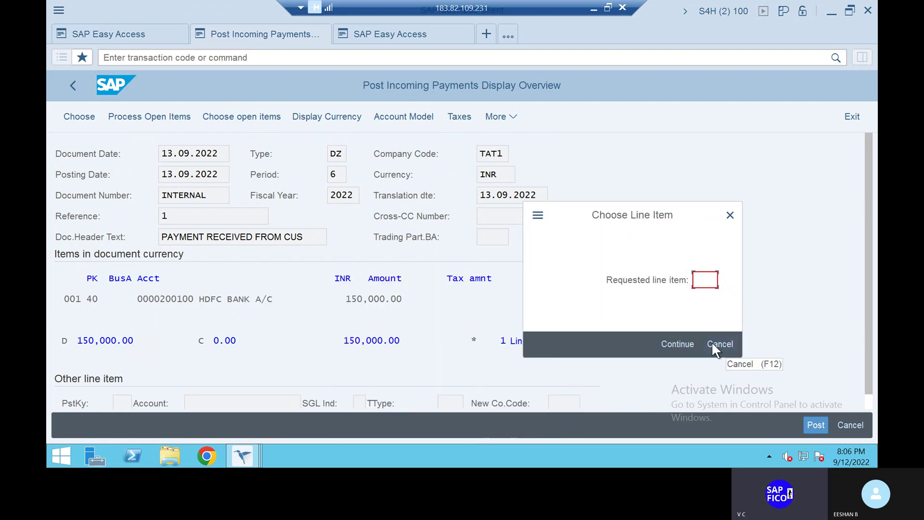
left_click(730, 215)
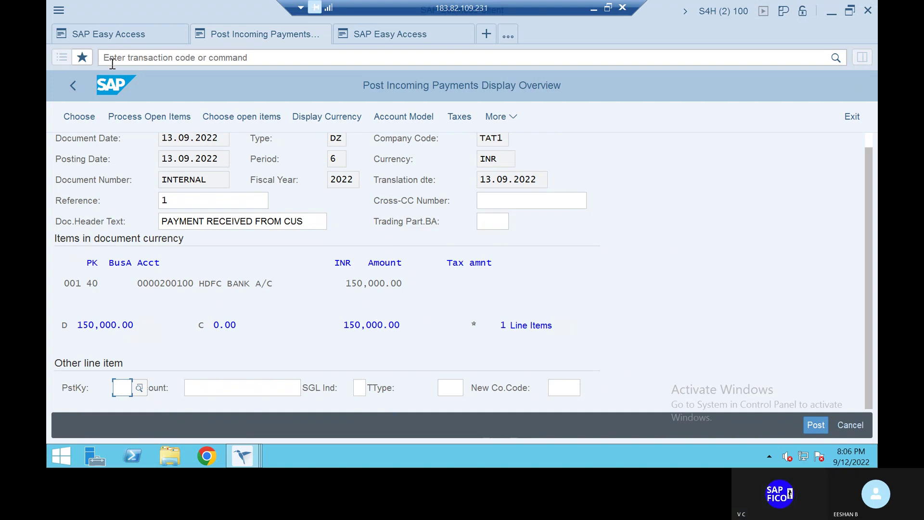
left_click(72, 86)
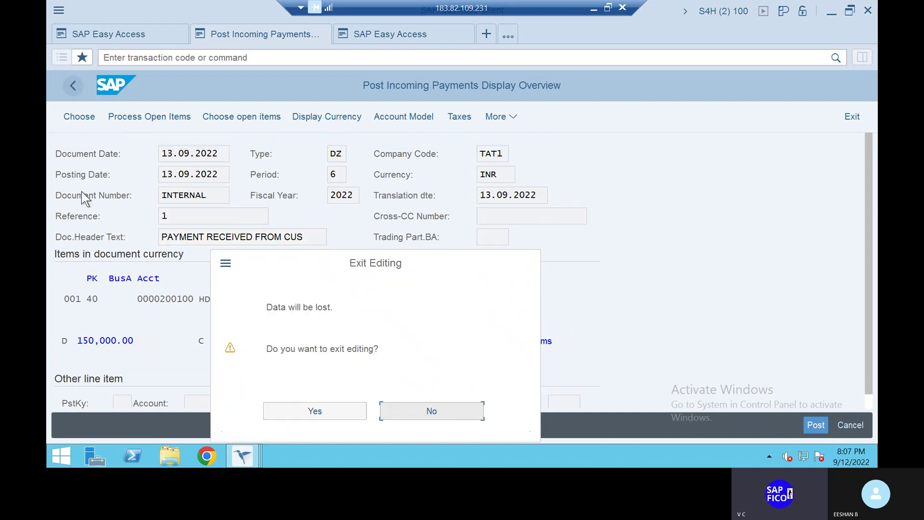
left_click_drag(499, 262, 733, 166)
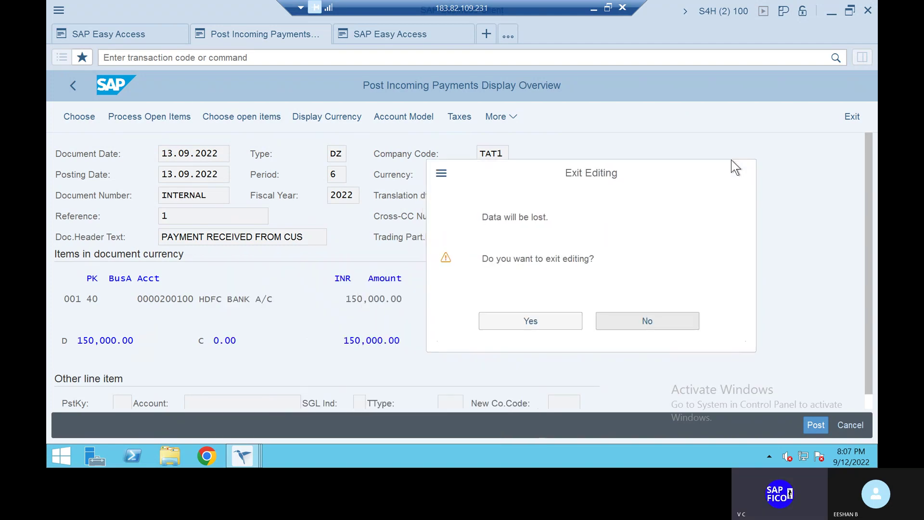
left_click(685, 315)
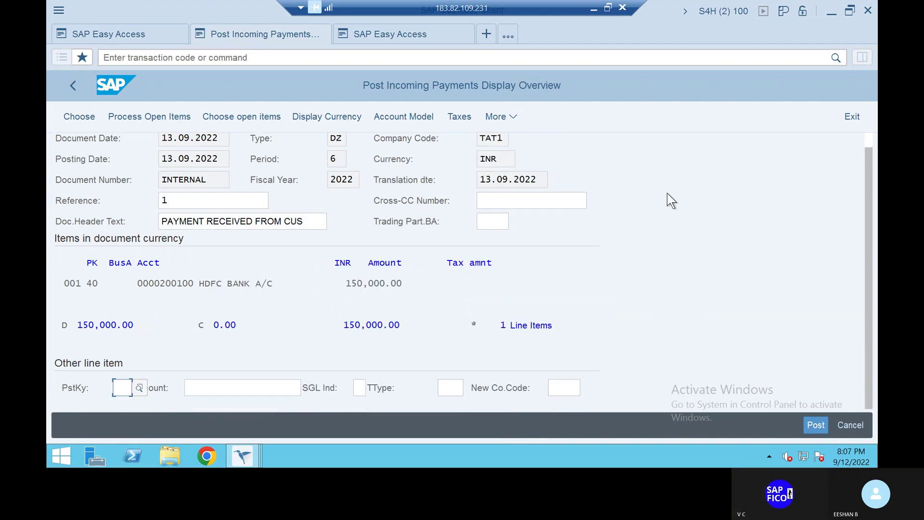
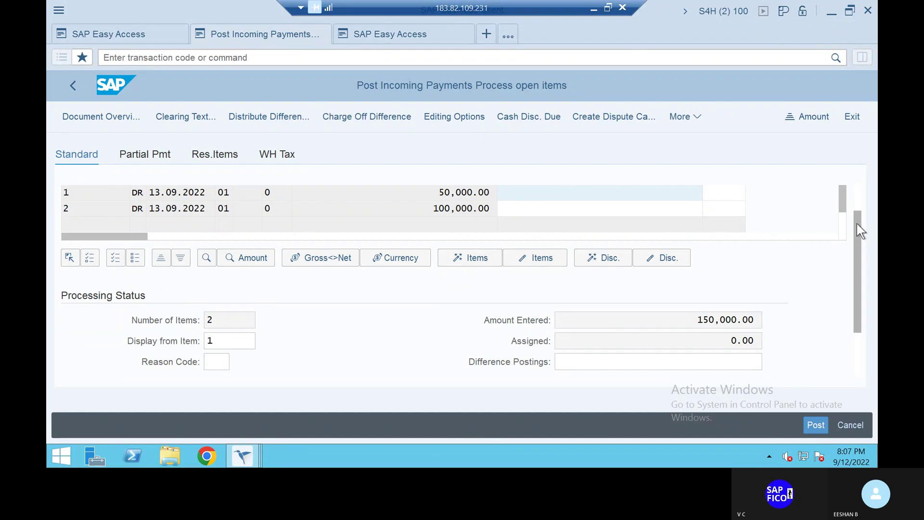
Examine MRF's open items against the entered, assigned and unassigned amounts in the processing status
left_click_drag(856, 223, 856, 184)
scroll(856, 183, "down", 1)
left_click_drag(859, 216, 855, 190)
scroll(856, 188, "down", 1)
scroll(861, 193, "up", 1)
scroll(861, 195, "up", 1)
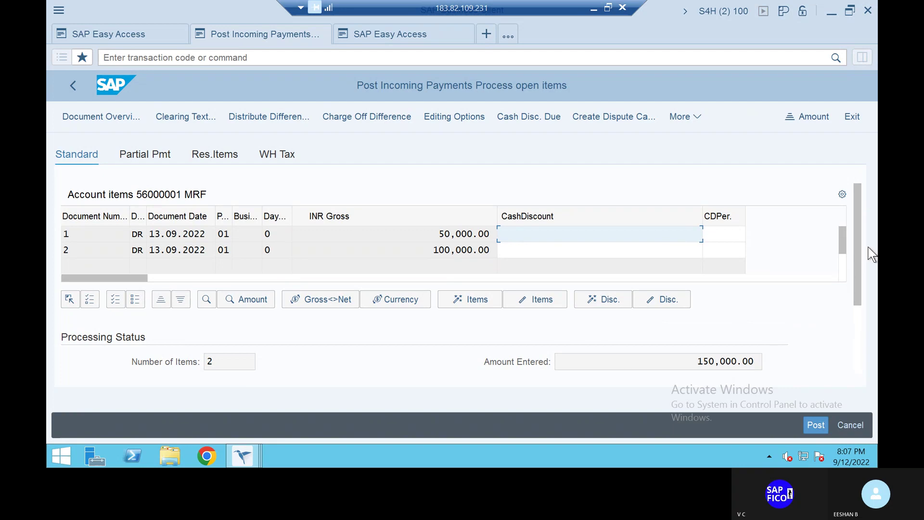
left_click_drag(857, 243, 859, 305)
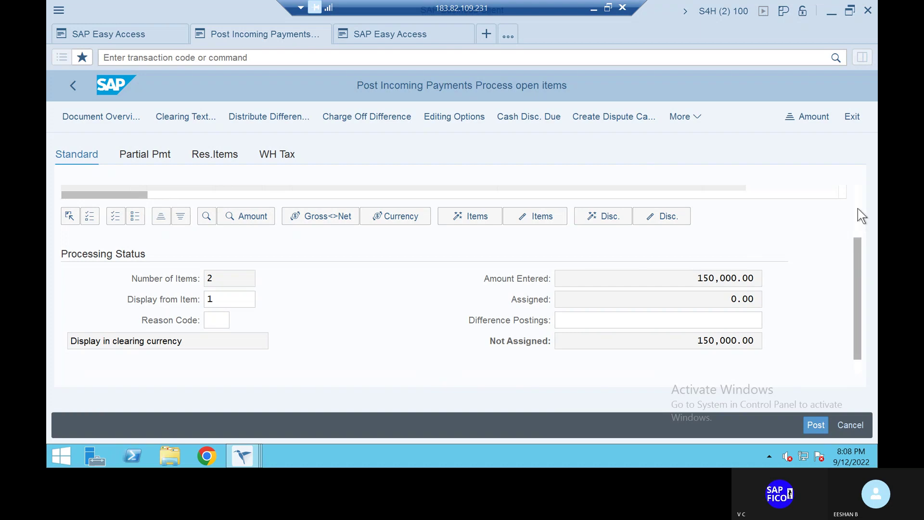
left_click_drag(856, 238, 855, 204)
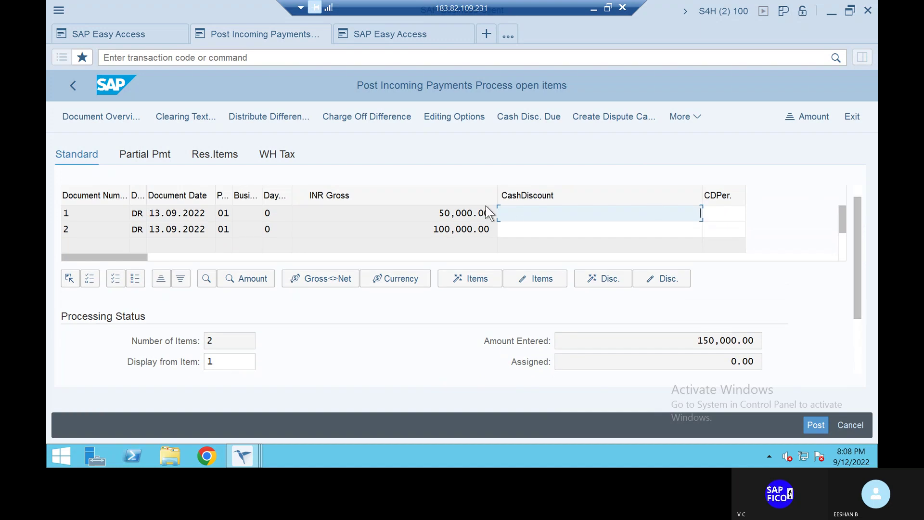
Activate MRF's 50,000.00 and 100,000.00 INR open items for clearing and post the incoming payment
double_click(465, 213)
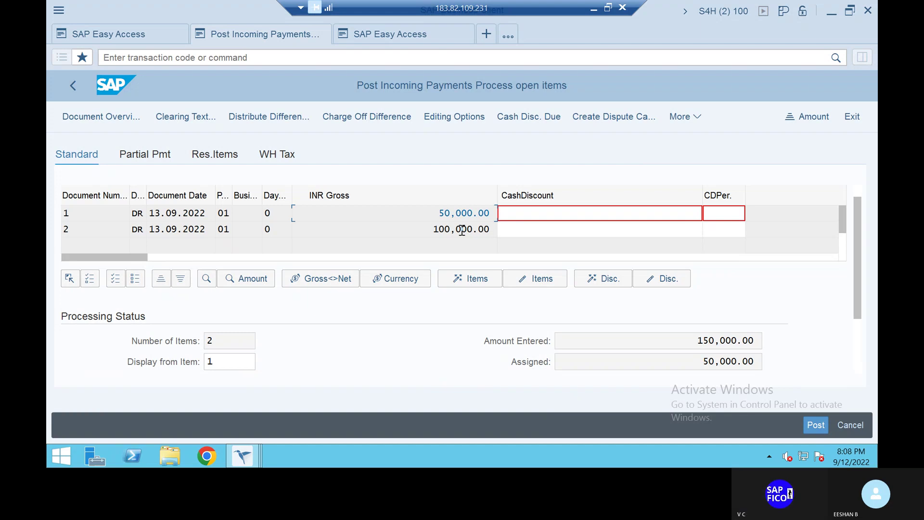
double_click(462, 230)
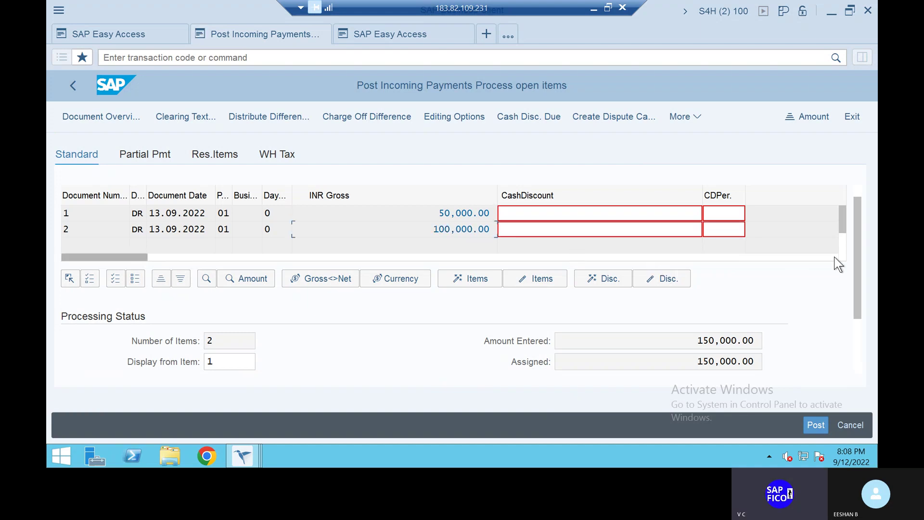
left_click_drag(857, 236, 865, 262)
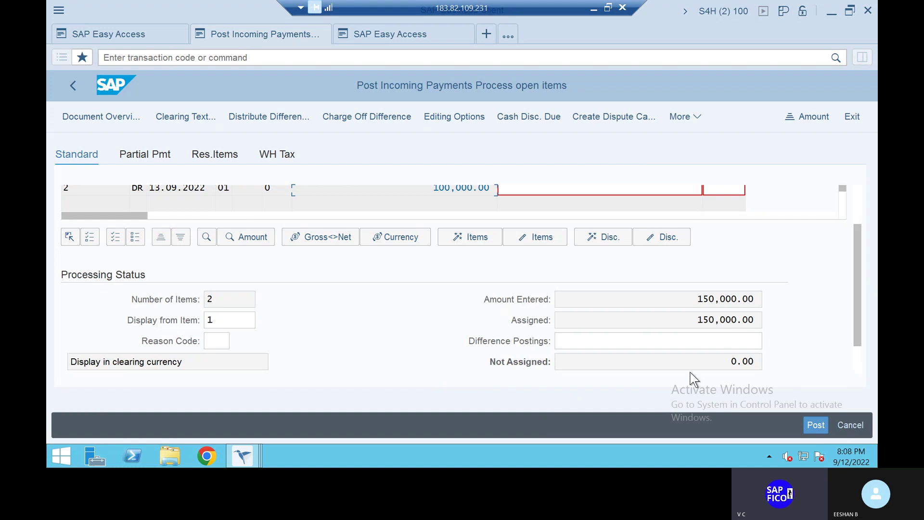
left_click(815, 425)
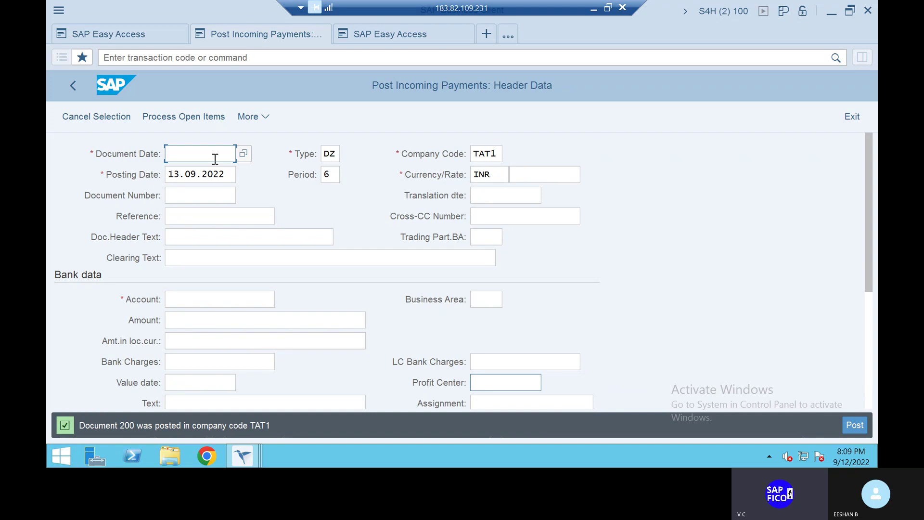
Open customer line item display with transaction FBL5N and run it for MRF's open items in company code TAT1
left_click(245, 59)
type("/")
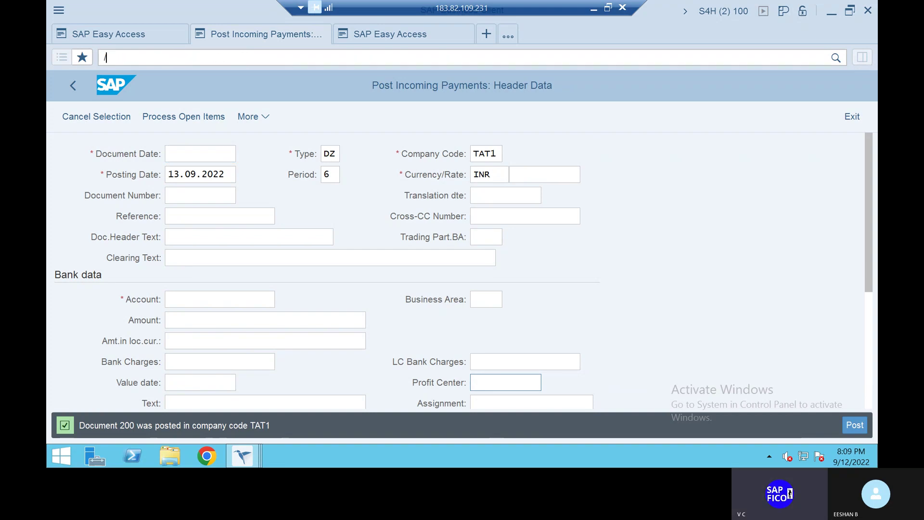
type("NFBL5N")
key("Return")
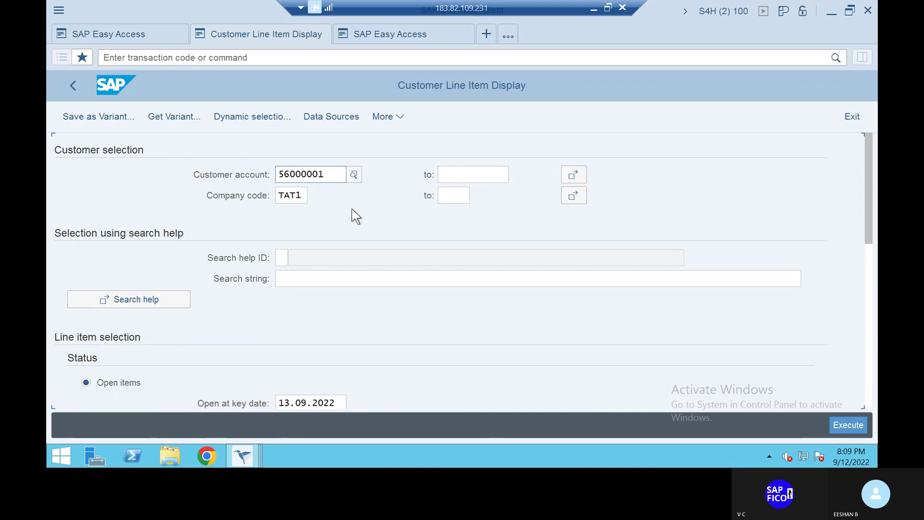
left_click(845, 426)
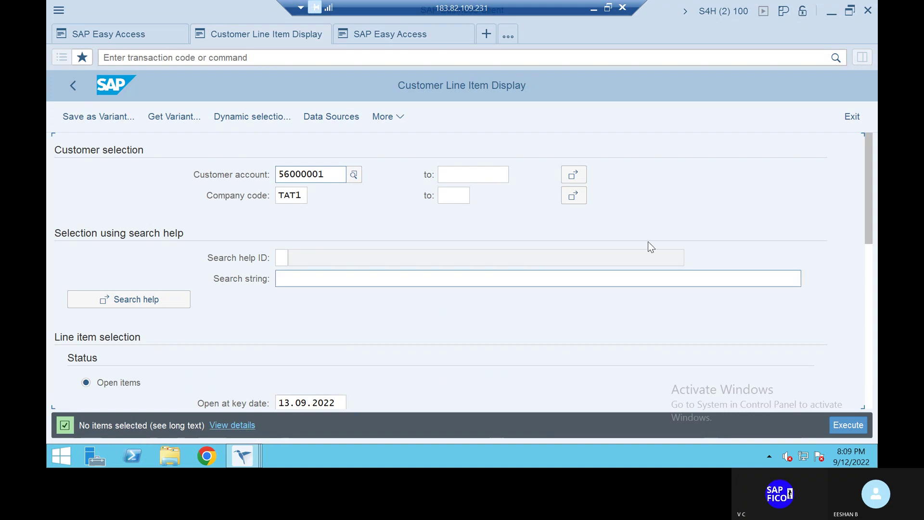
Run the line item display to include MRF's cleared items and examine their amounts and clearing documents
left_click_drag(868, 193, 874, 267)
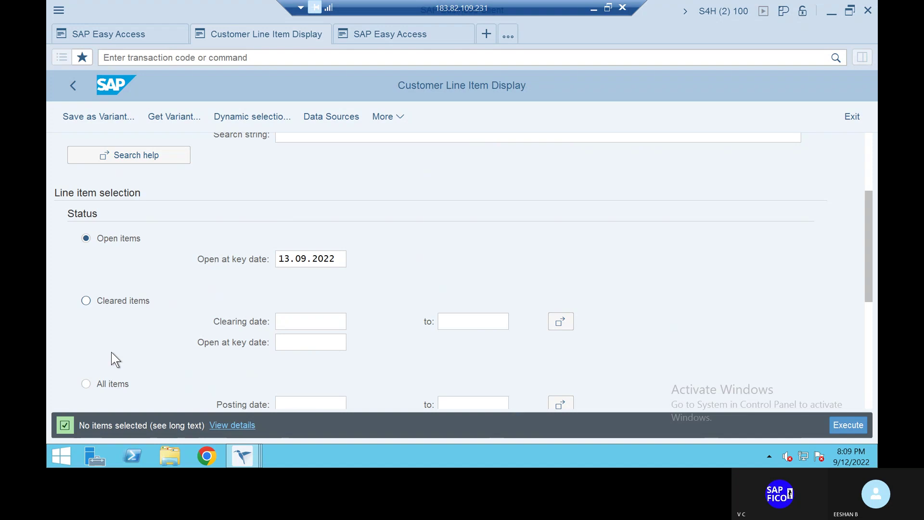
key("F8")
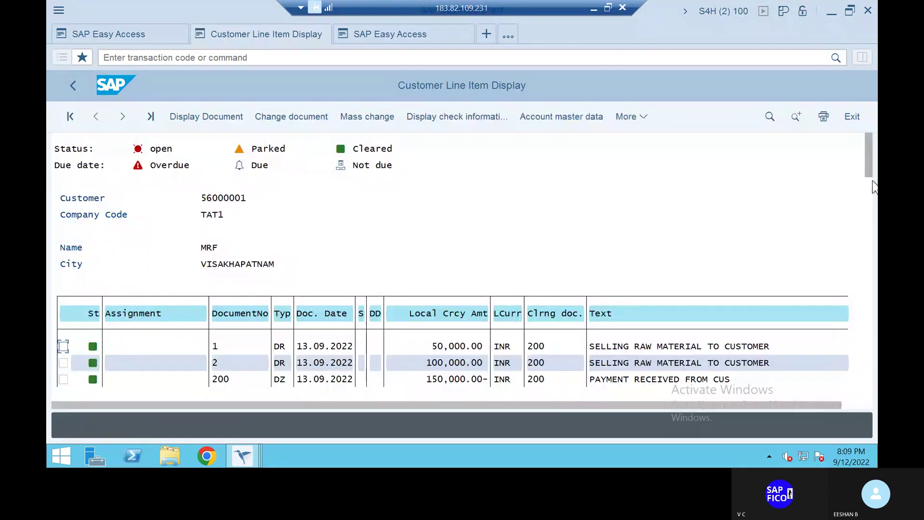
left_click_drag(869, 169, 868, 179)
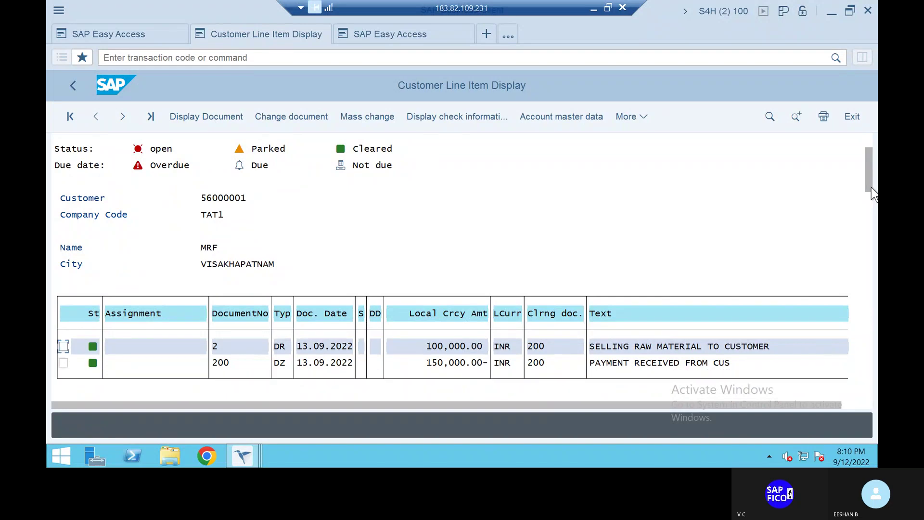
left_click_drag(871, 191, 873, 217)
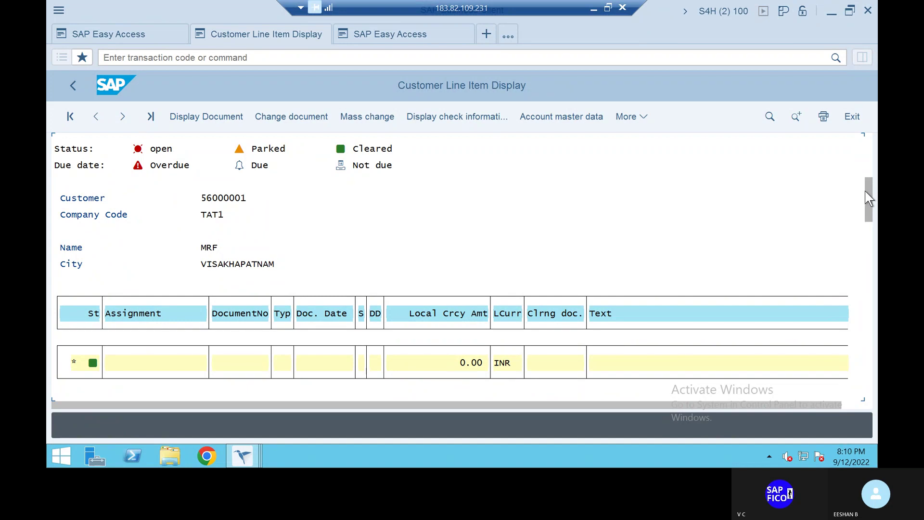
left_click_drag(870, 192, 867, 148)
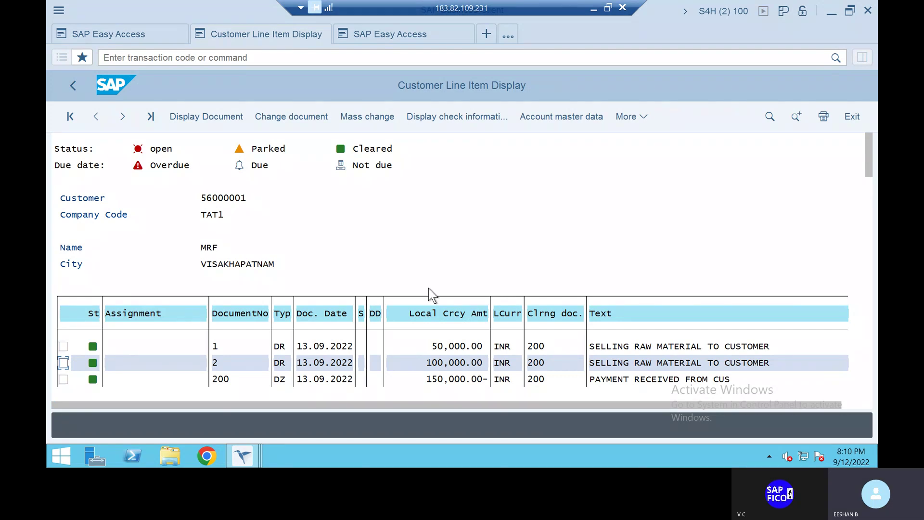
left_click(563, 272)
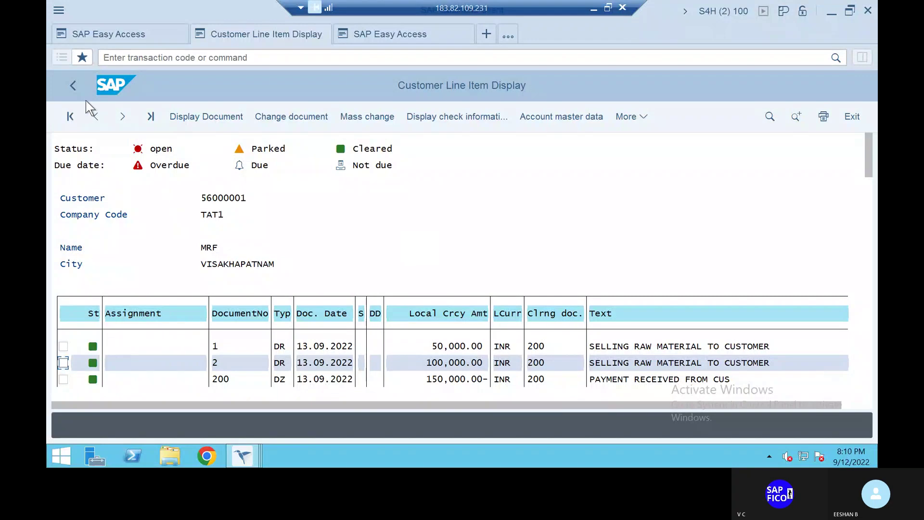
Leave the customer line item display with /n and get ready to enter another transaction code
left_click(268, 57)
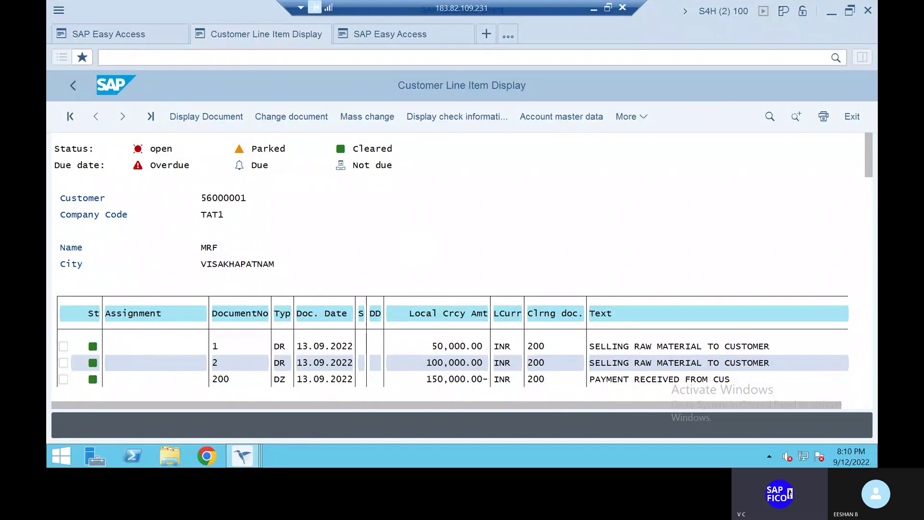
type("/n")
key("Return")
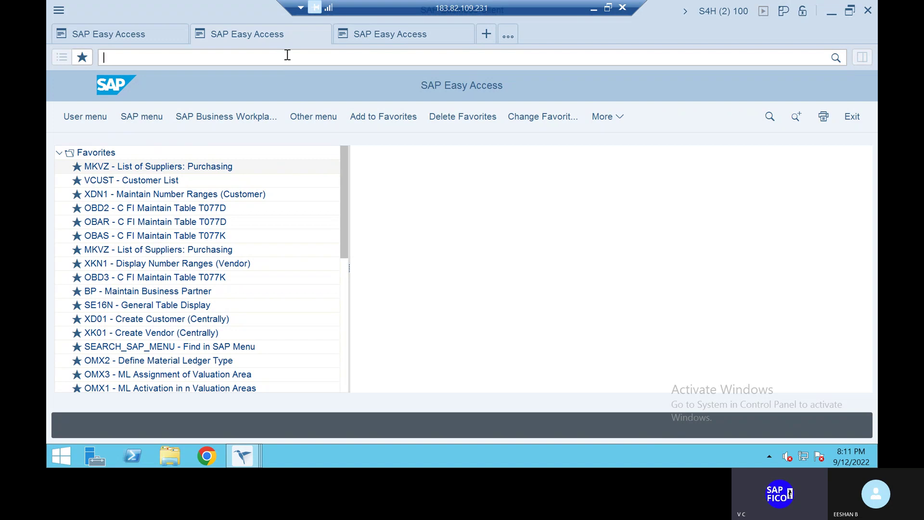
left_click(287, 55)
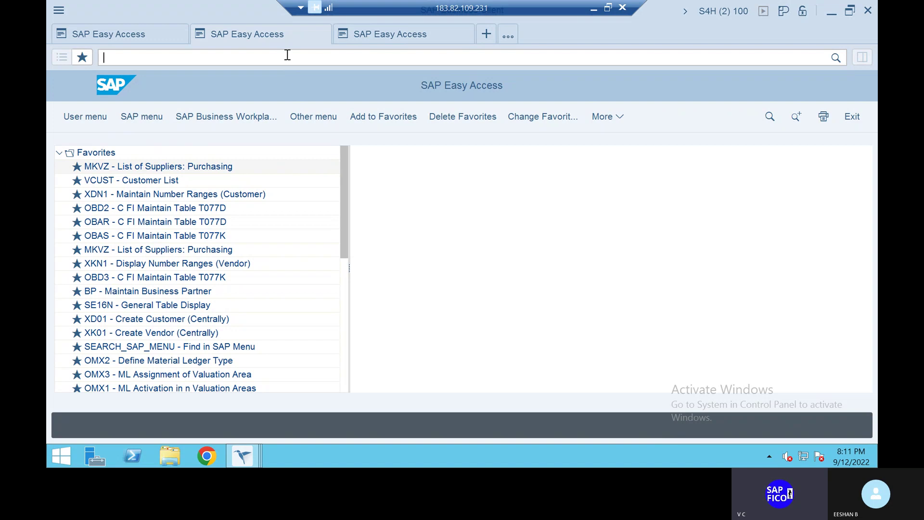